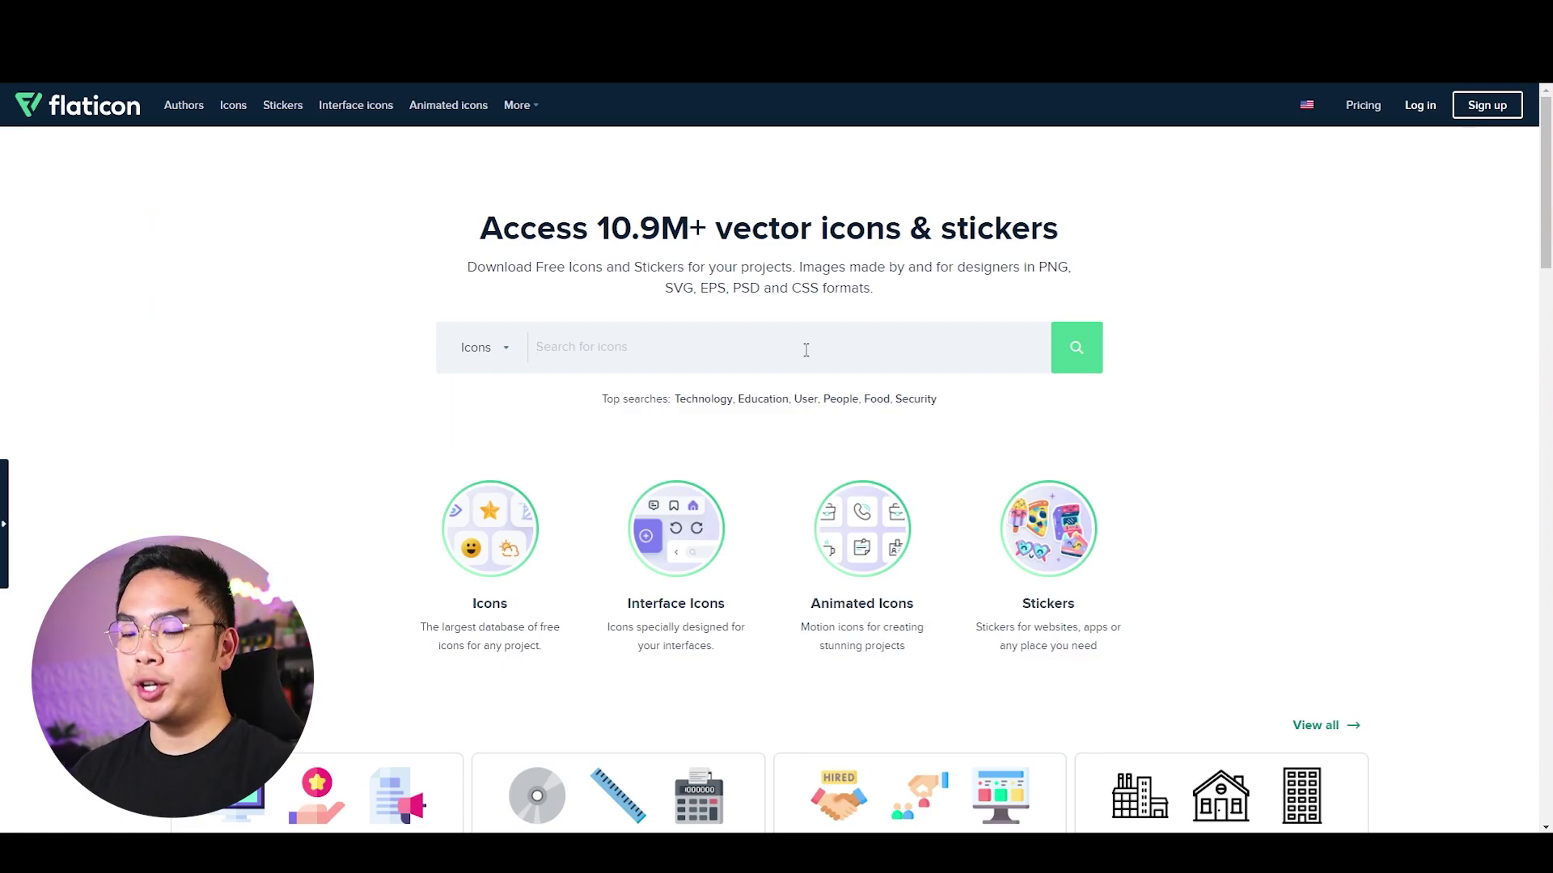
Search Flaticon for trees and copy the green forest icon onto the first slide of the Google Slides presentation.
key("Return")
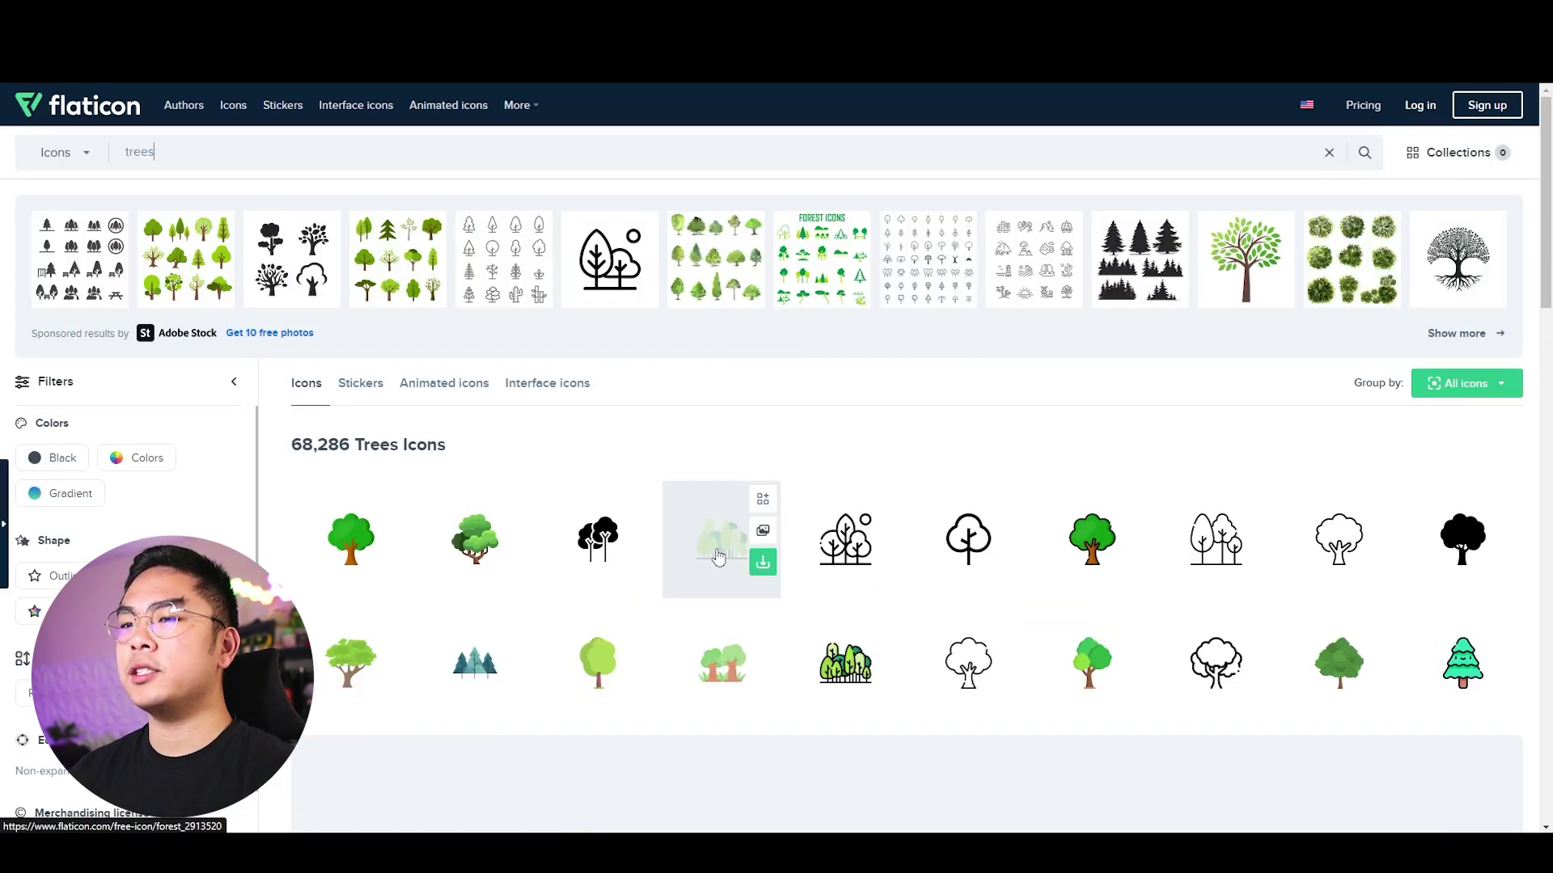
left_click(718, 556)
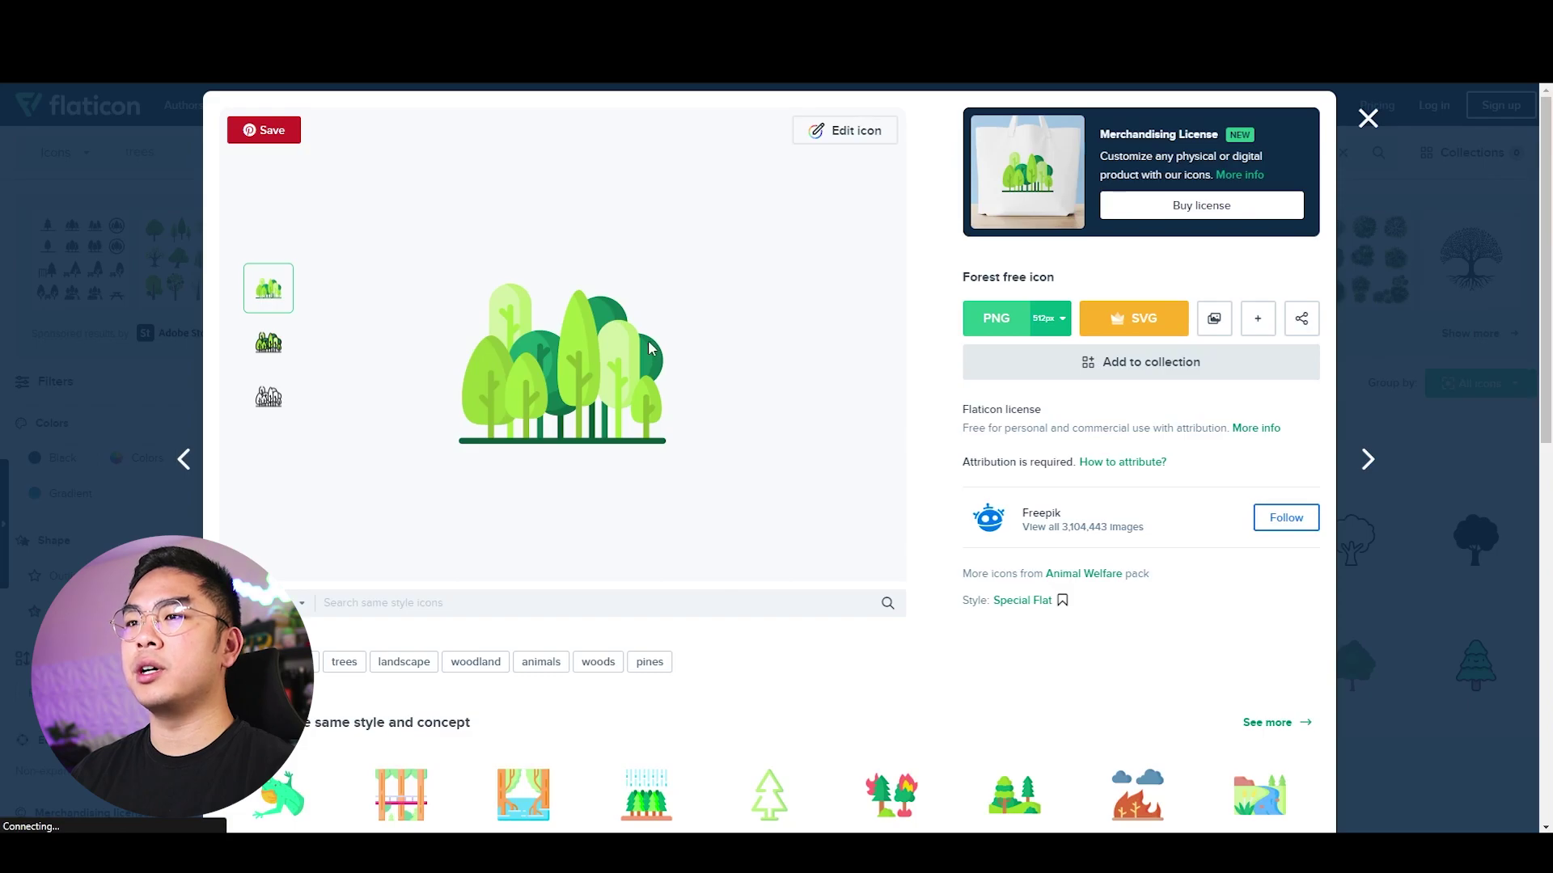
left_click(1213, 319)
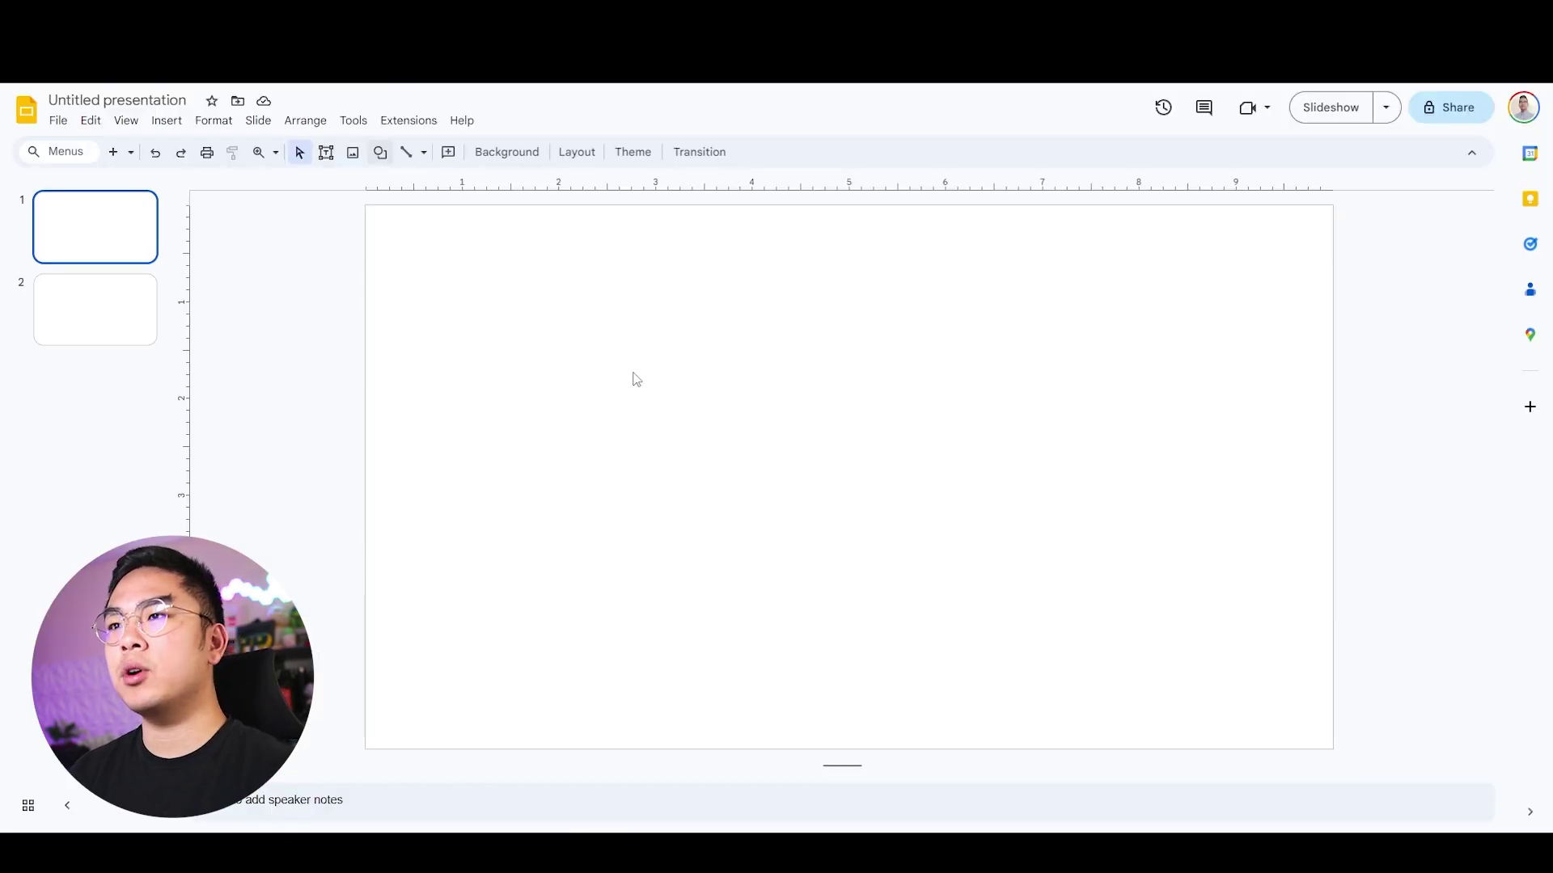
key("ctrl+v")
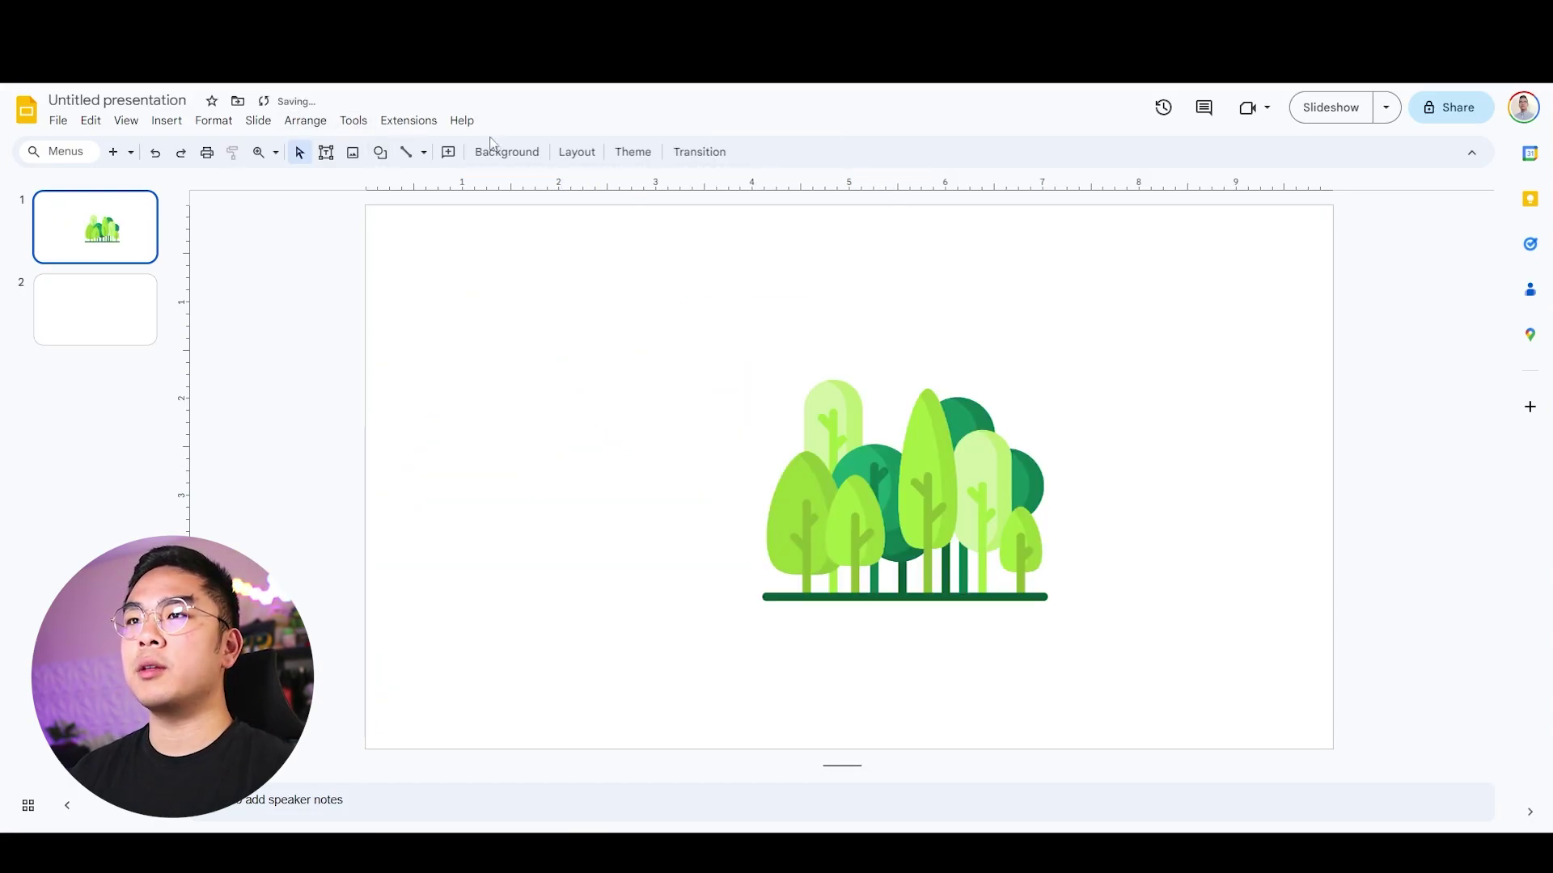
Set the first slide's background to a pale yellow solid colour.
left_click(497, 147)
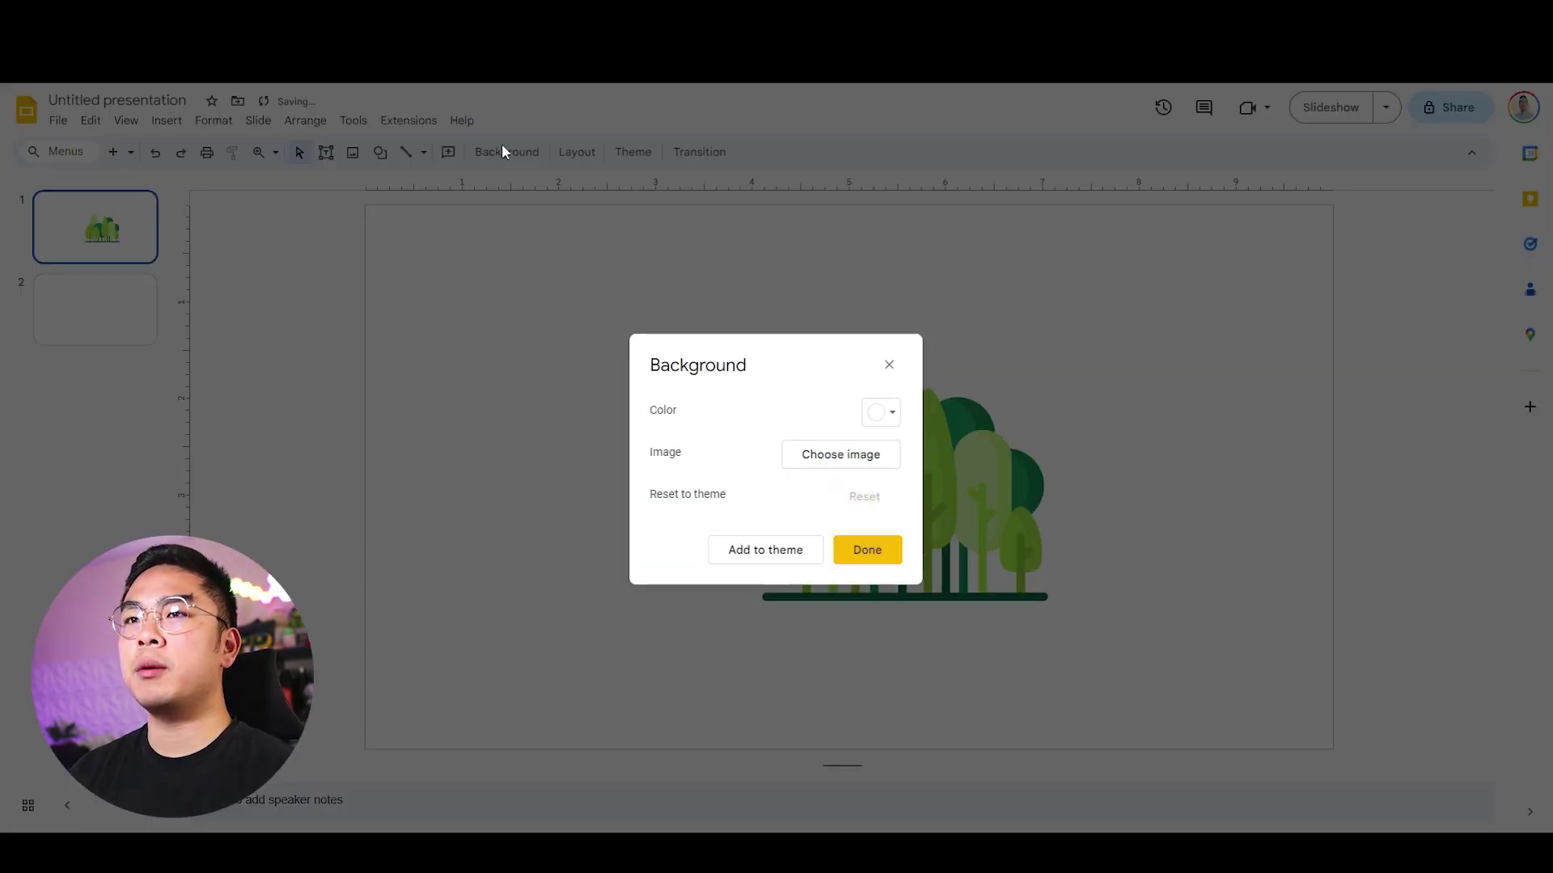
left_click(893, 419)
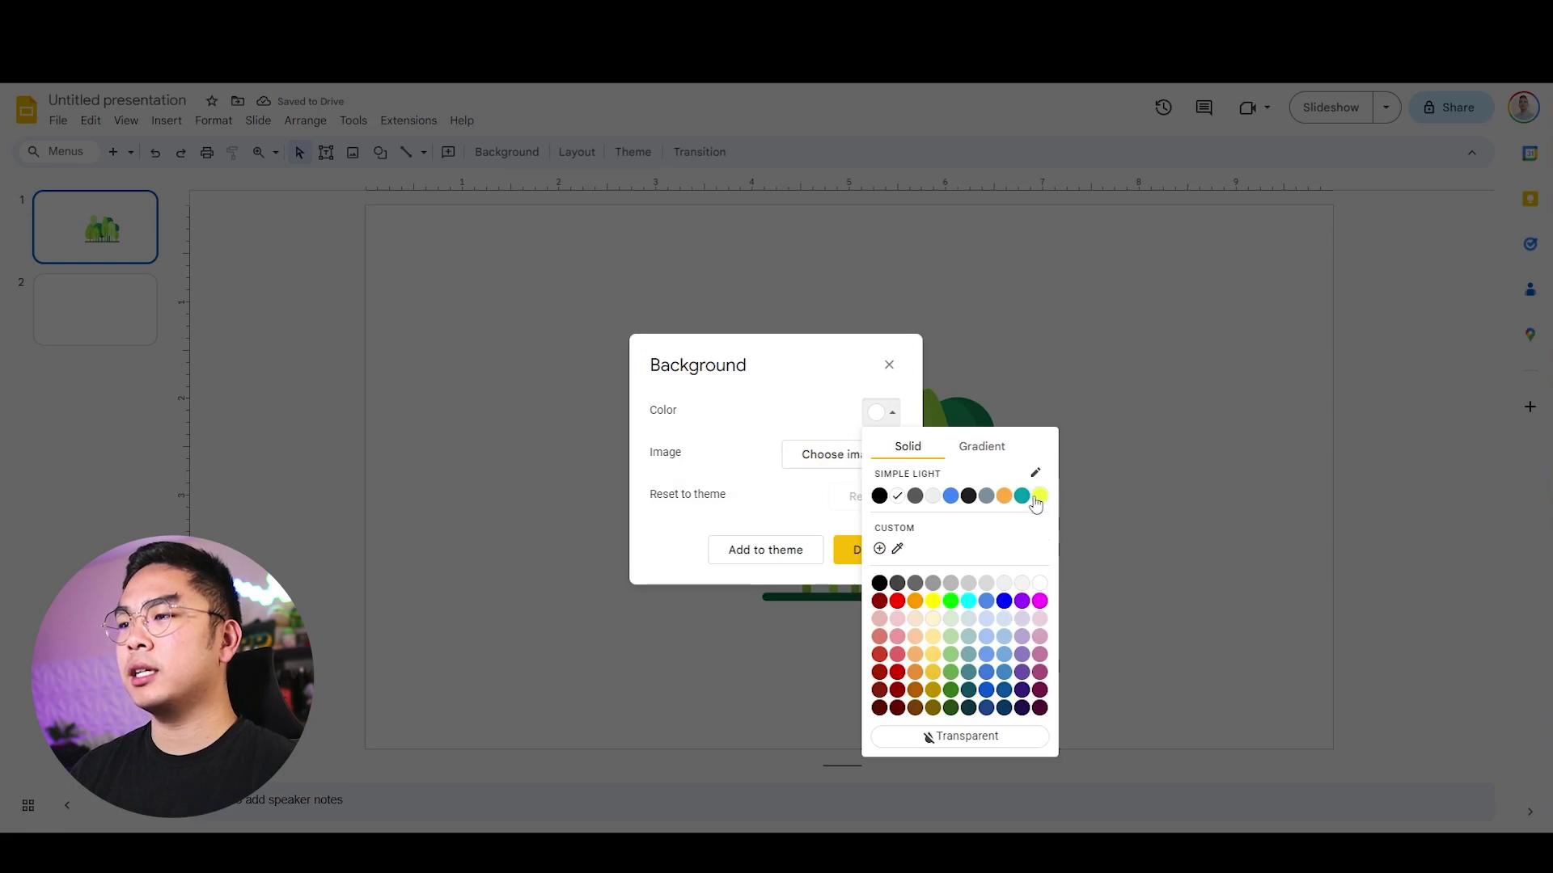
left_click(938, 637)
left_click(891, 415)
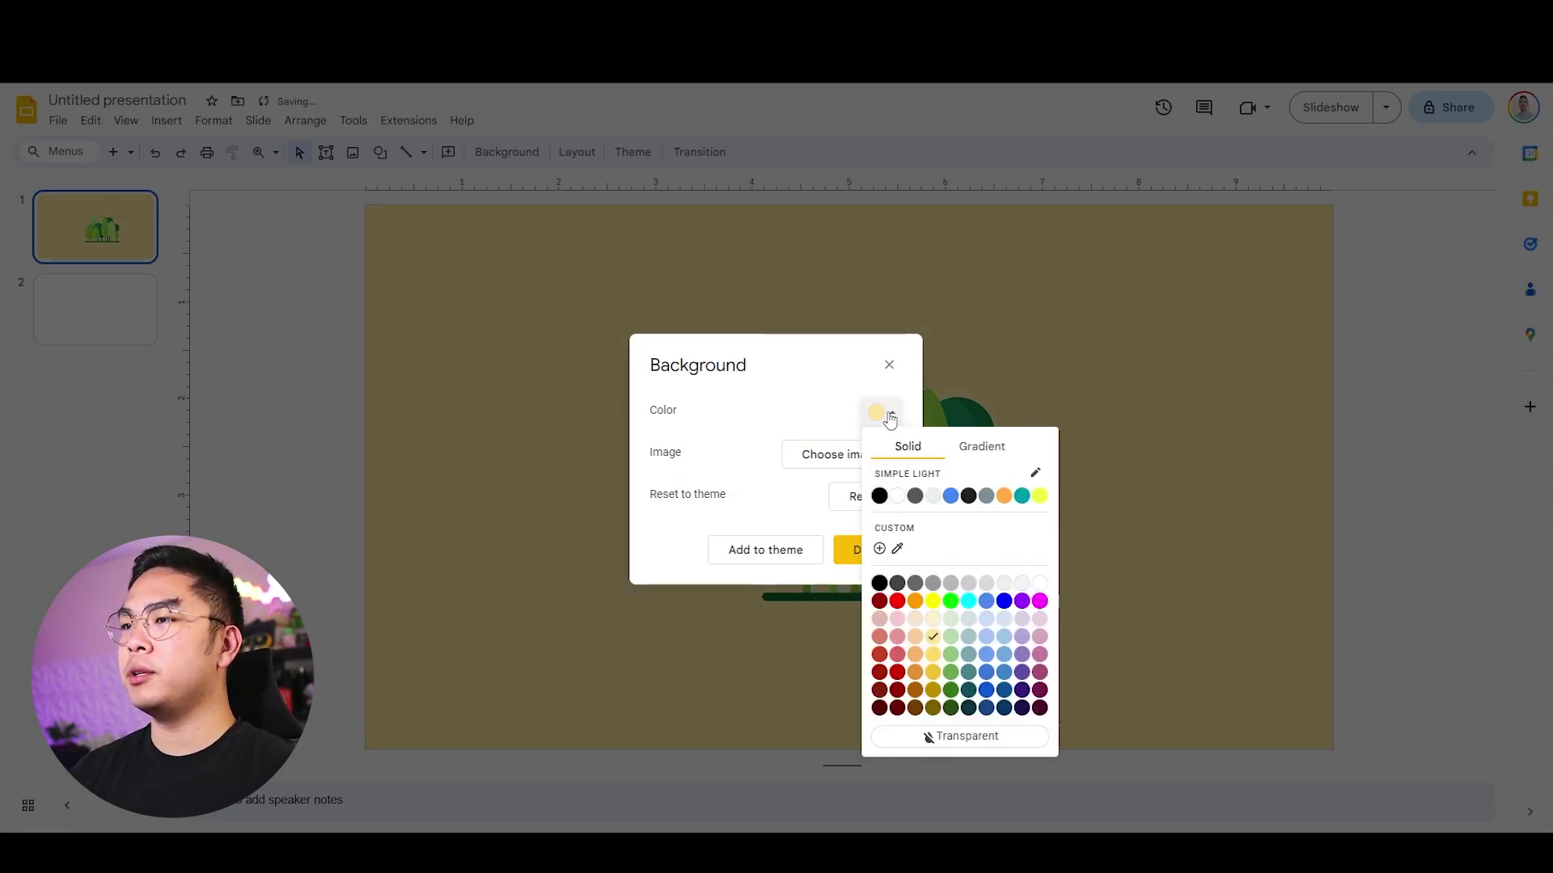
left_click(938, 636)
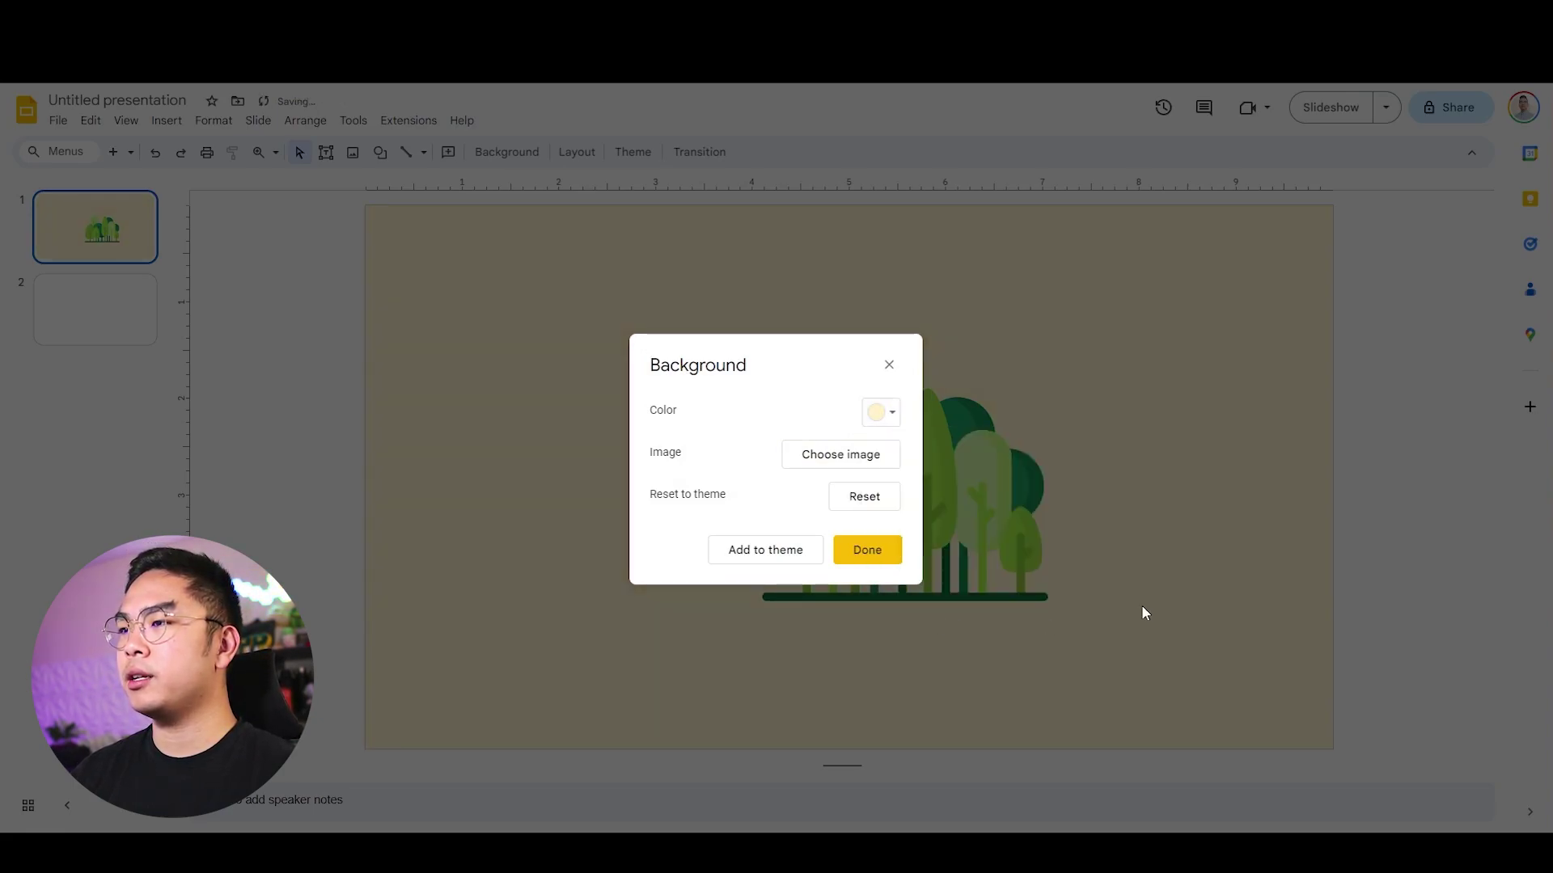
left_click(889, 365)
Place the forest image in the slide's lower-left corner, slightly enlarged, and align a duplicate directly to its right.
left_click_drag(960, 490, 562, 631)
left_click_drag(648, 490, 689, 447)
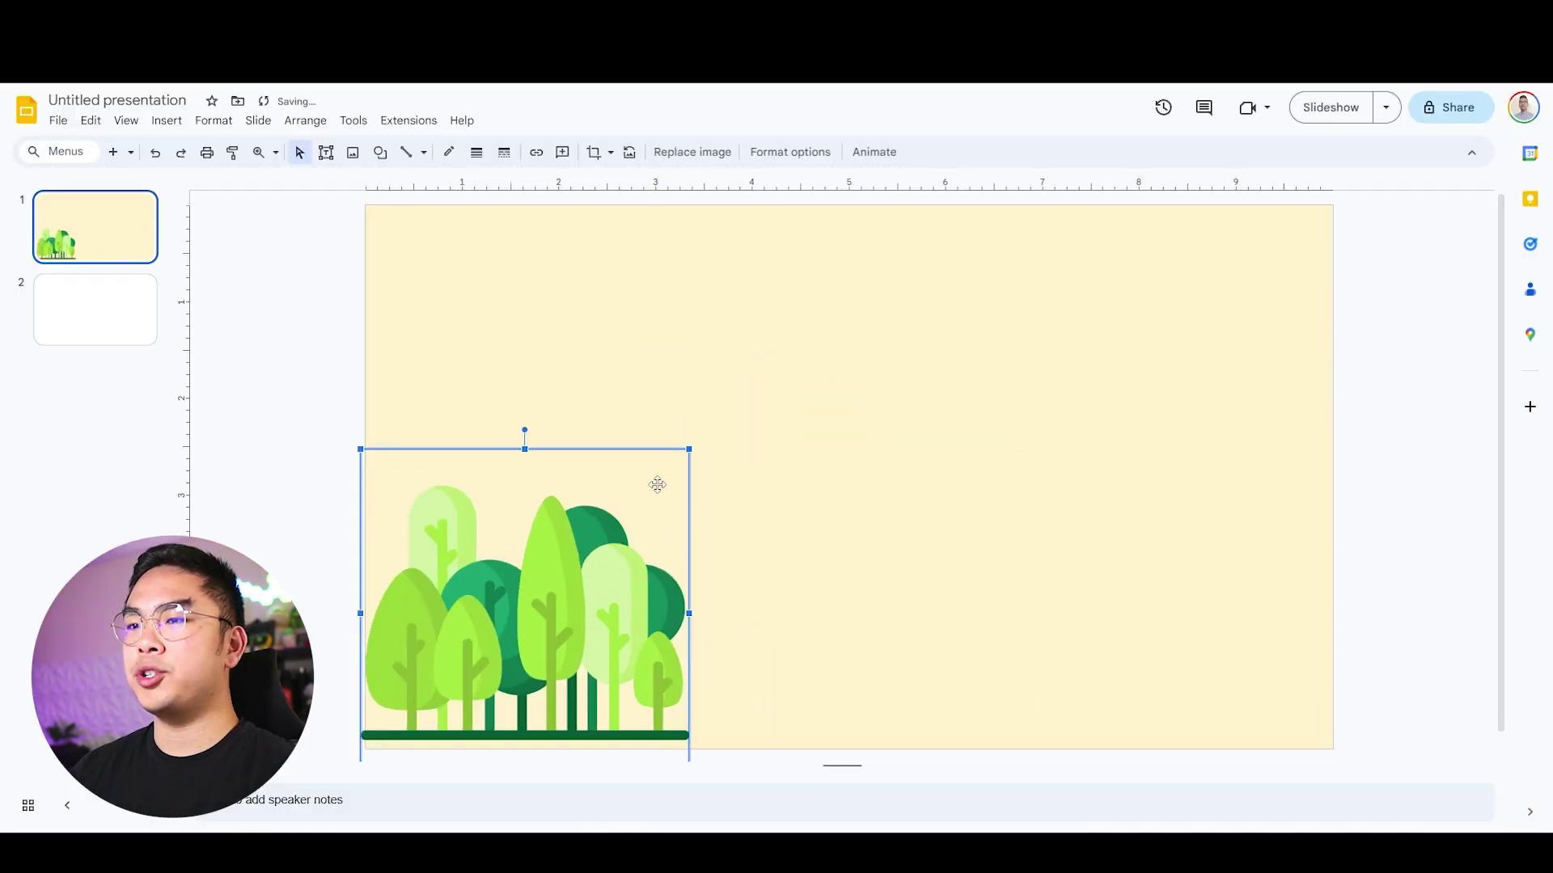
key("ctrl+d")
left_click_drag(600, 600, 883, 596)
key("Left")
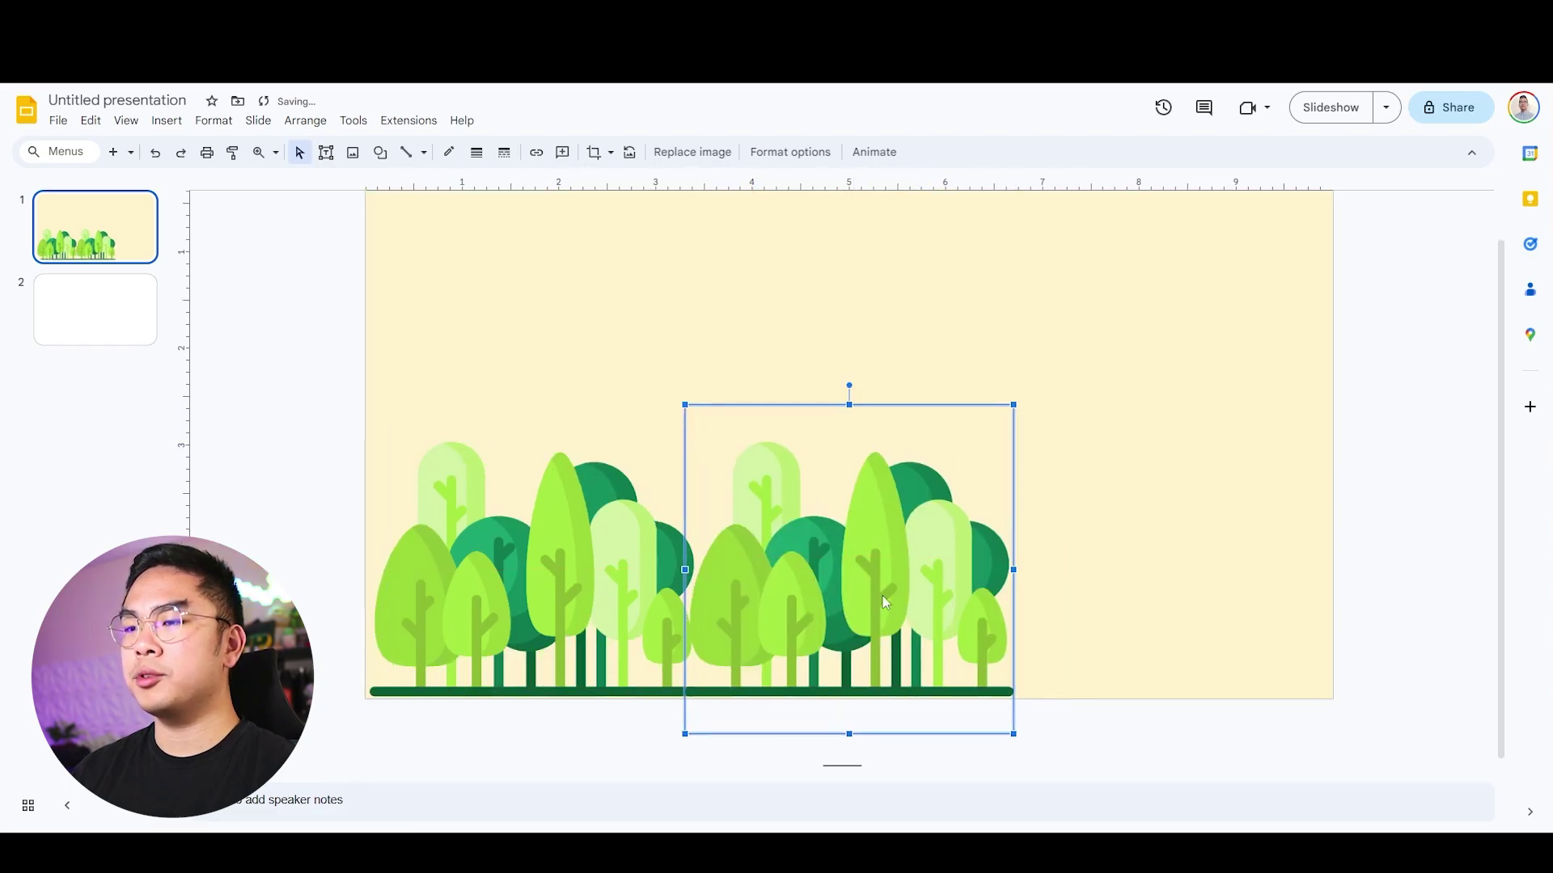
Continue the row of forest images along the slide's bottom so the last copy extends past the right edge.
left_click(1051, 611)
left_click(946, 627)
key("Escape")
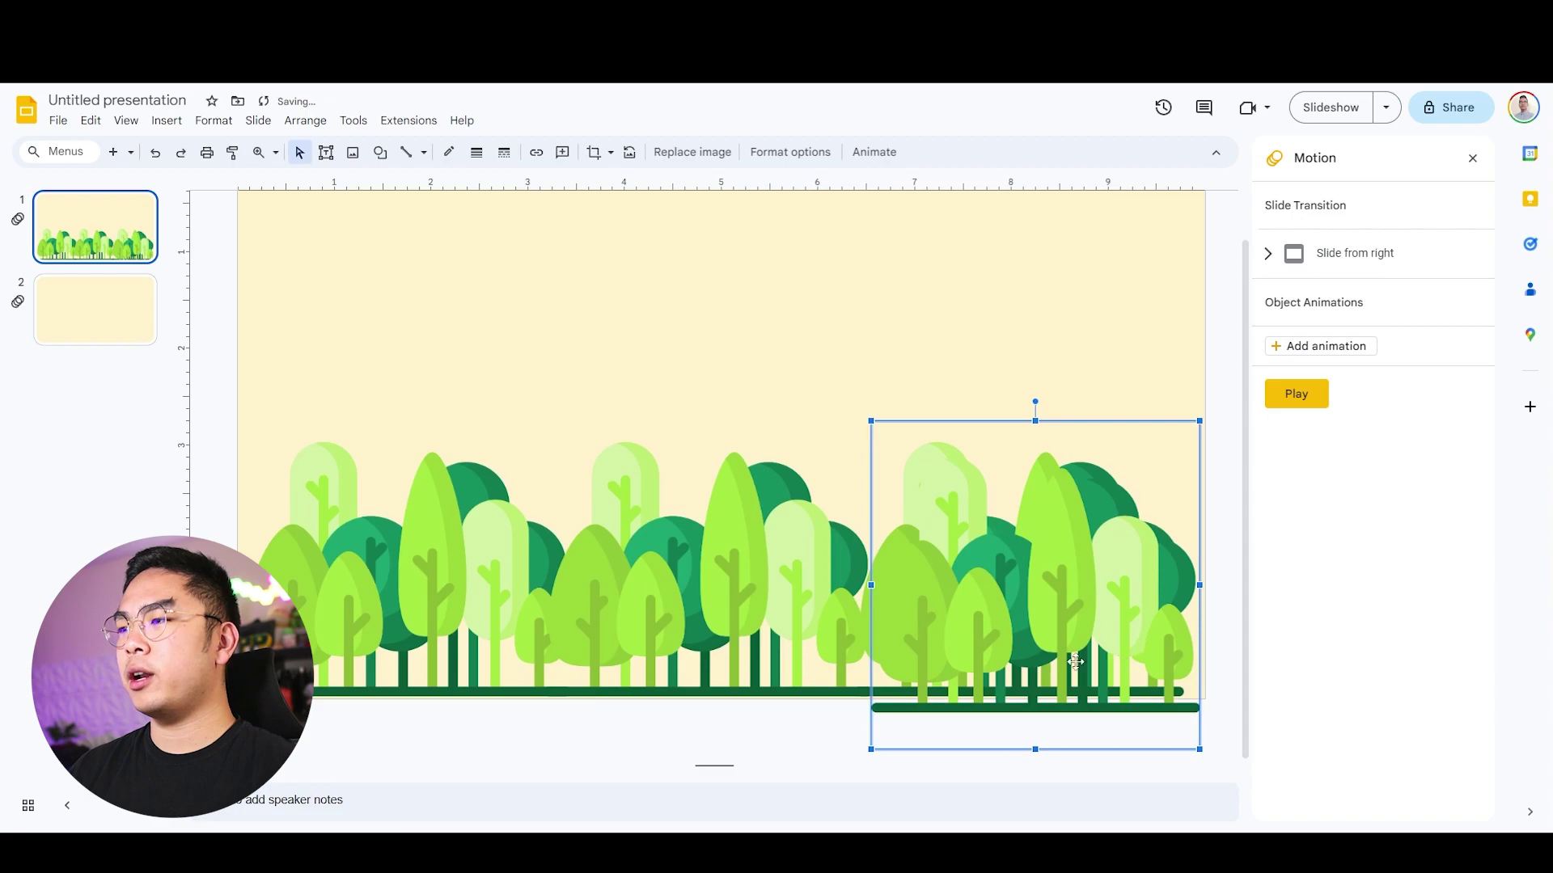
left_click_drag(1124, 657, 1242, 646)
left_click_drag(1050, 654, 1200, 638)
key("ctrl+z")
left_click(1167, 666)
left_click_drag(806, 755, 971, 759)
left_click_drag(1054, 696, 1113, 679)
left_click(1121, 278)
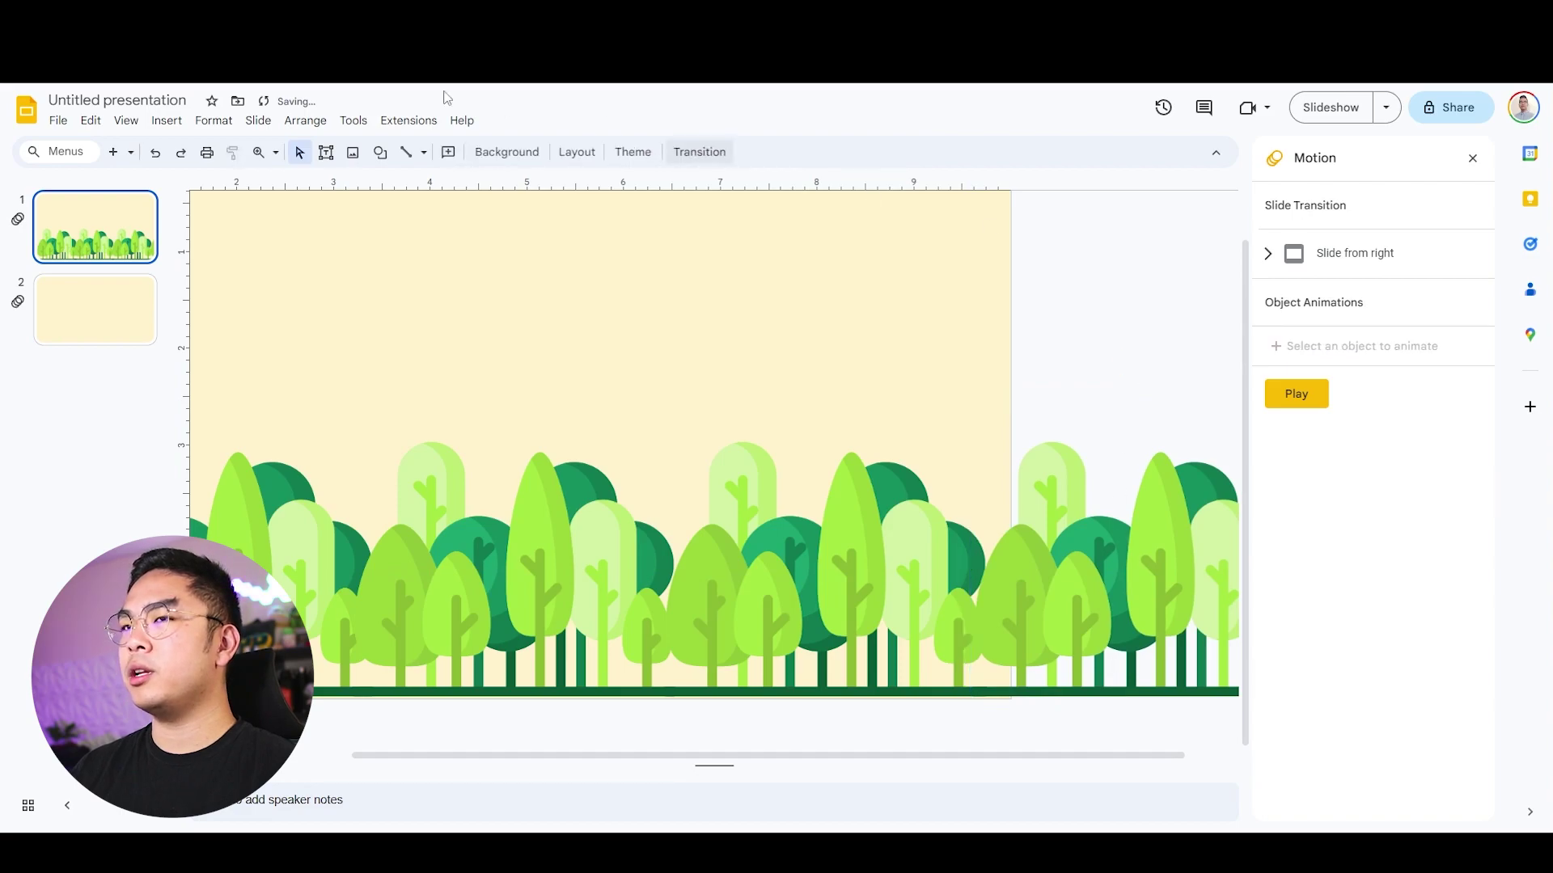
Draw a tall rectangle just outside the slide, flush with its right edge and covering part of the overhanging trees.
left_click(380, 152)
mouse_move(416, 180)
left_click(595, 210)
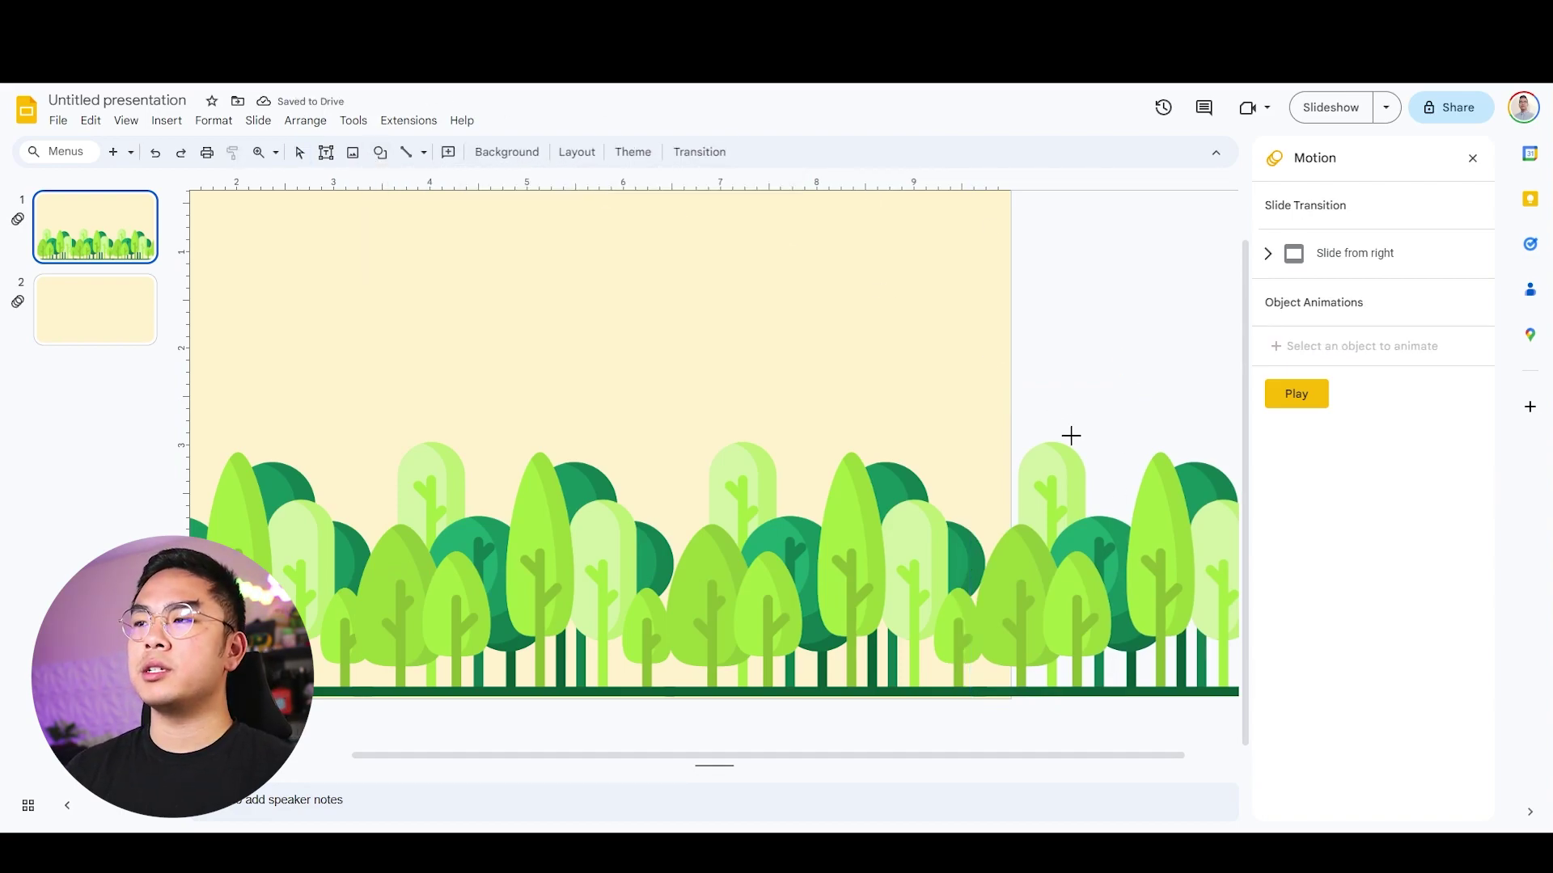
mouse_move(1011, 350)
left_mouse_down()
mouse_move(1133, 704)
mouse_move(1184, 711)
left_mouse_up()
left_click_drag(1030, 418, 1025, 448)
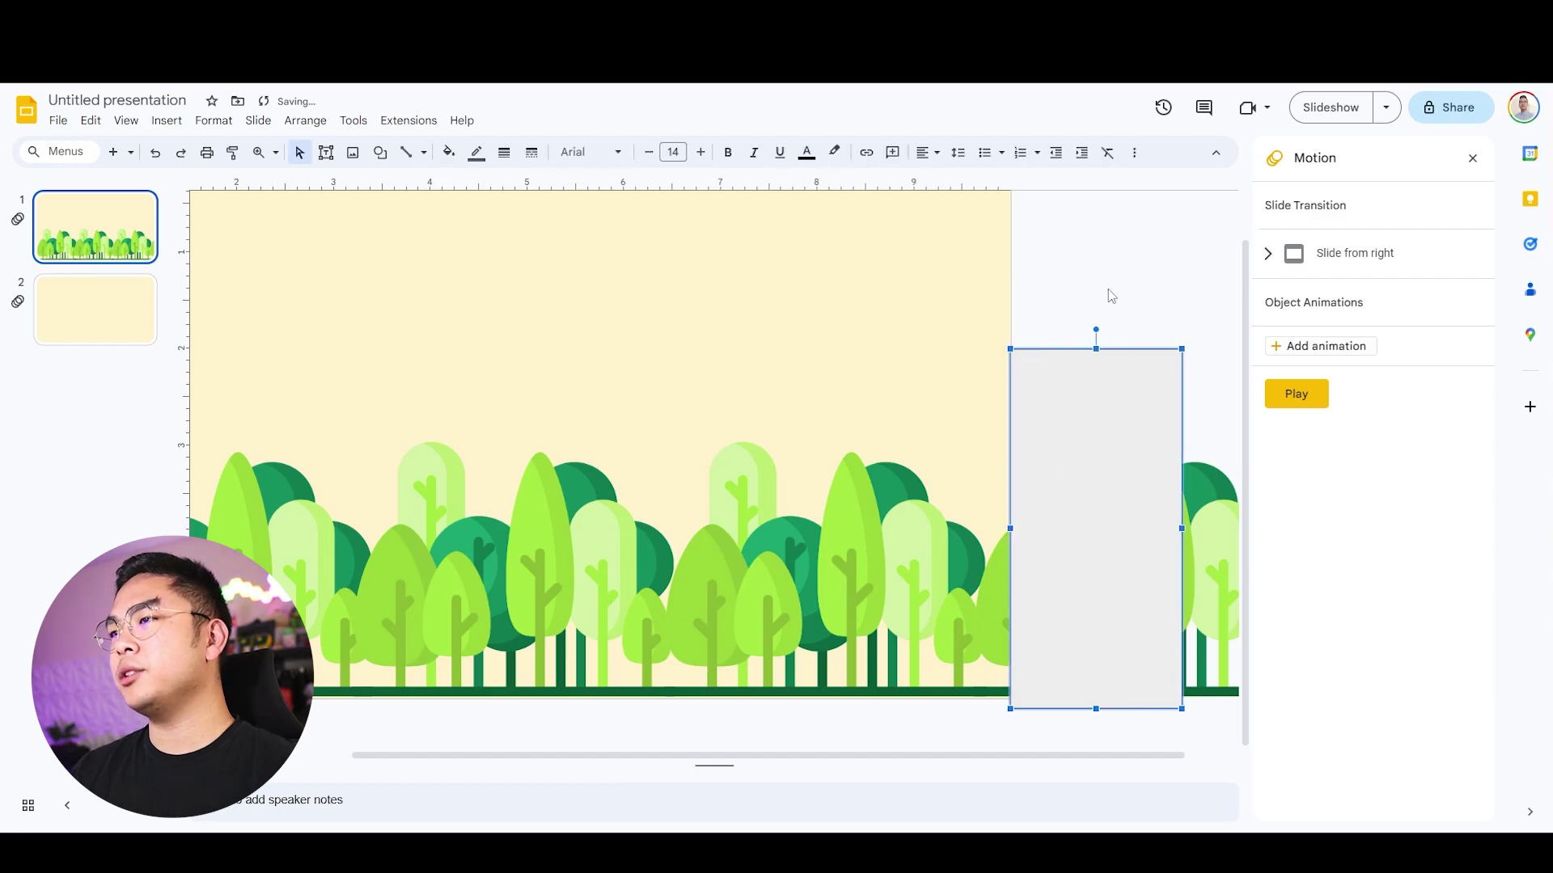
Preview the slideshow and stretch the grey rectangle upward to the slide's top edge.
left_click(1330, 108)
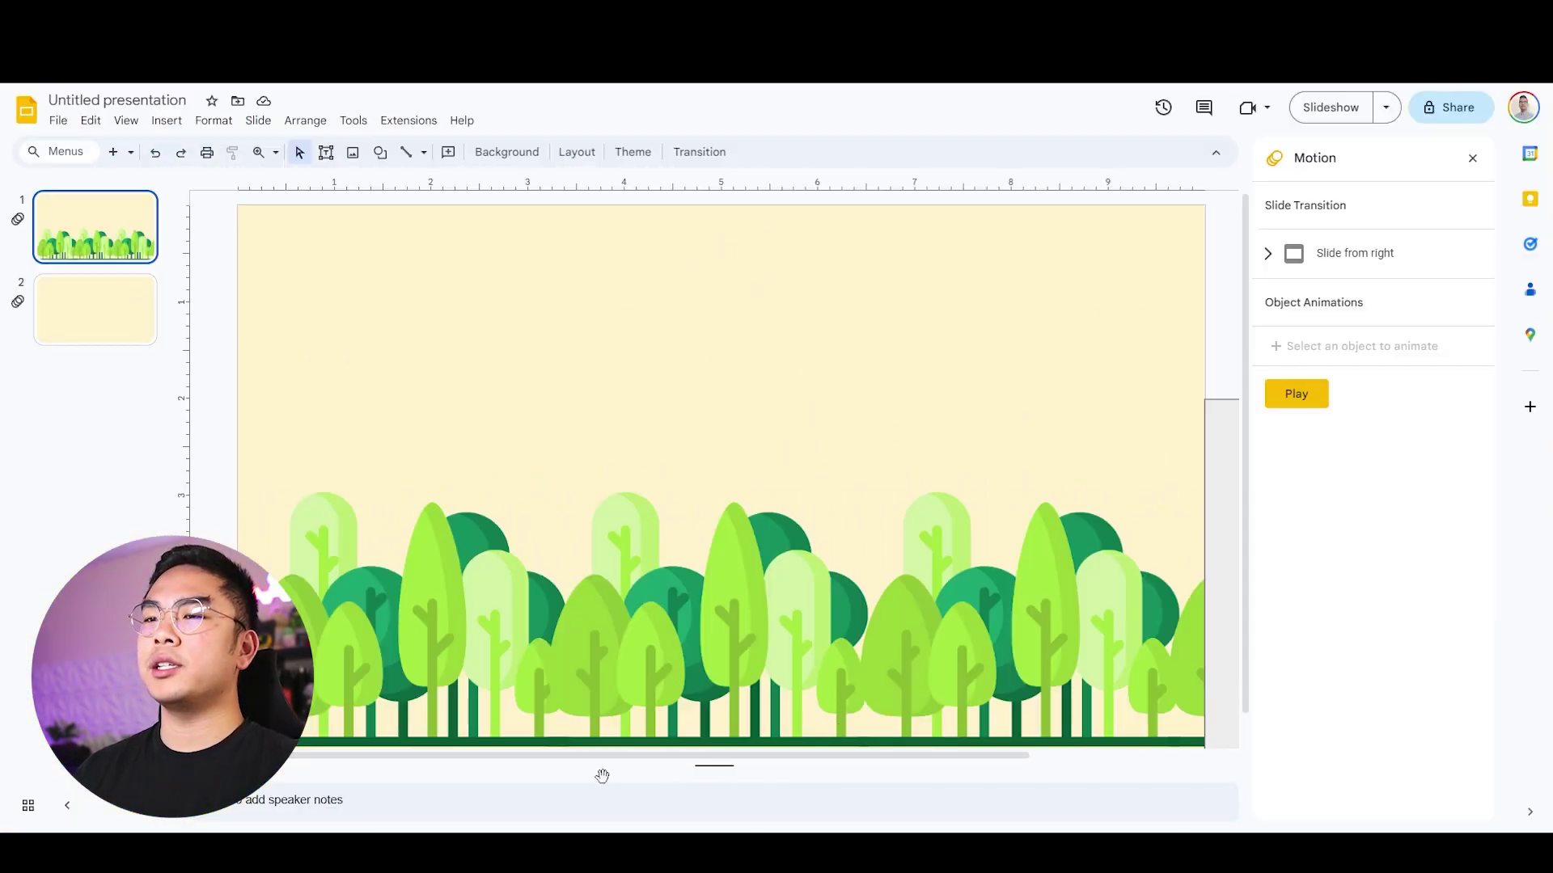
left_click_drag(559, 762, 897, 766)
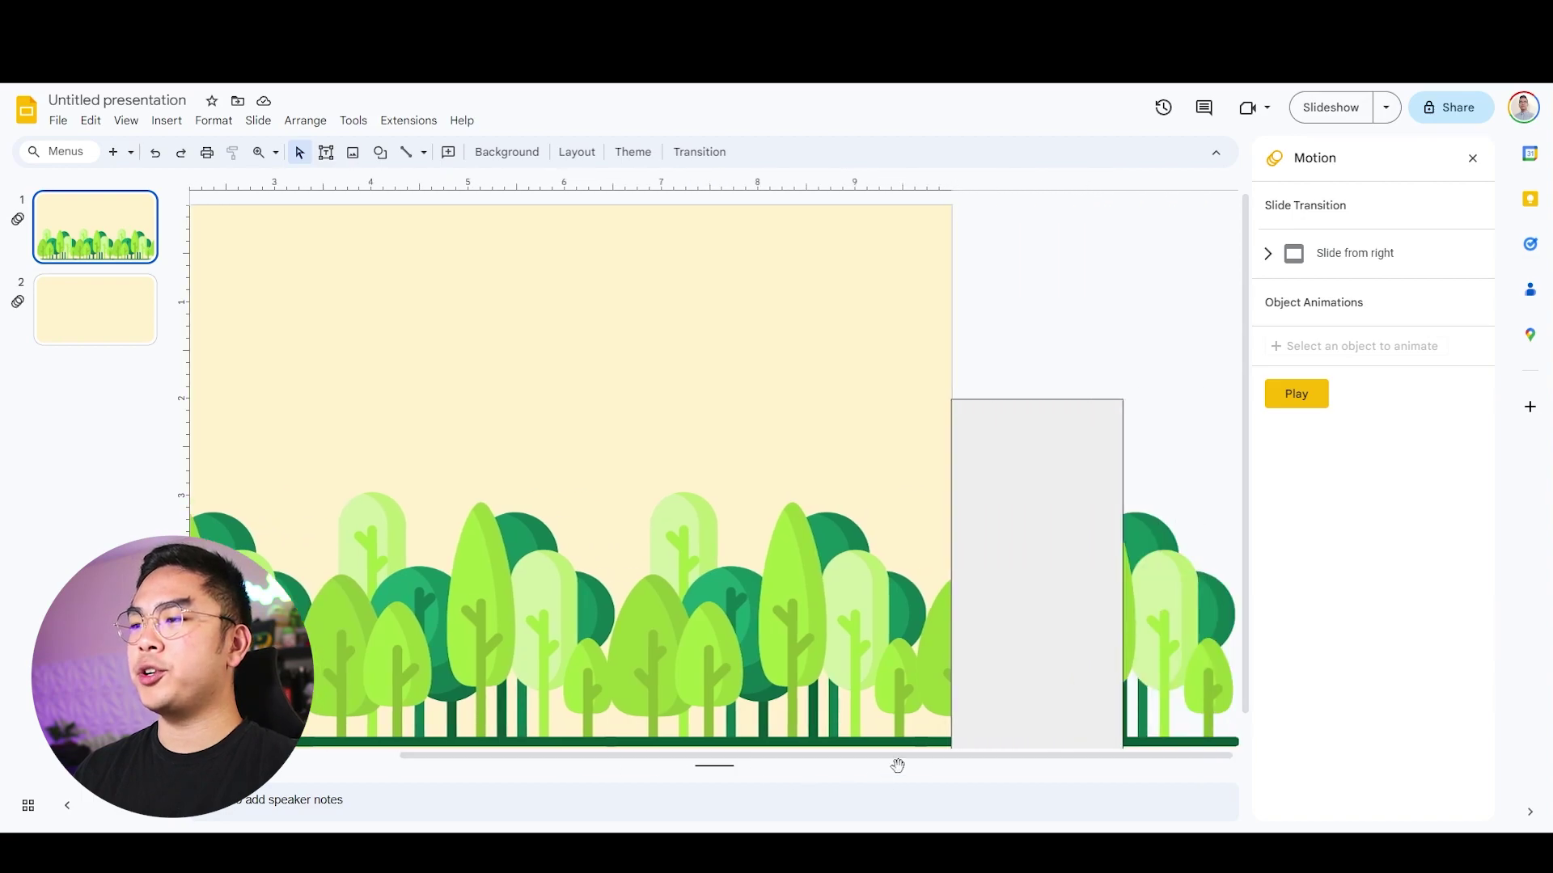
left_click_drag(1174, 349, 1097, 737)
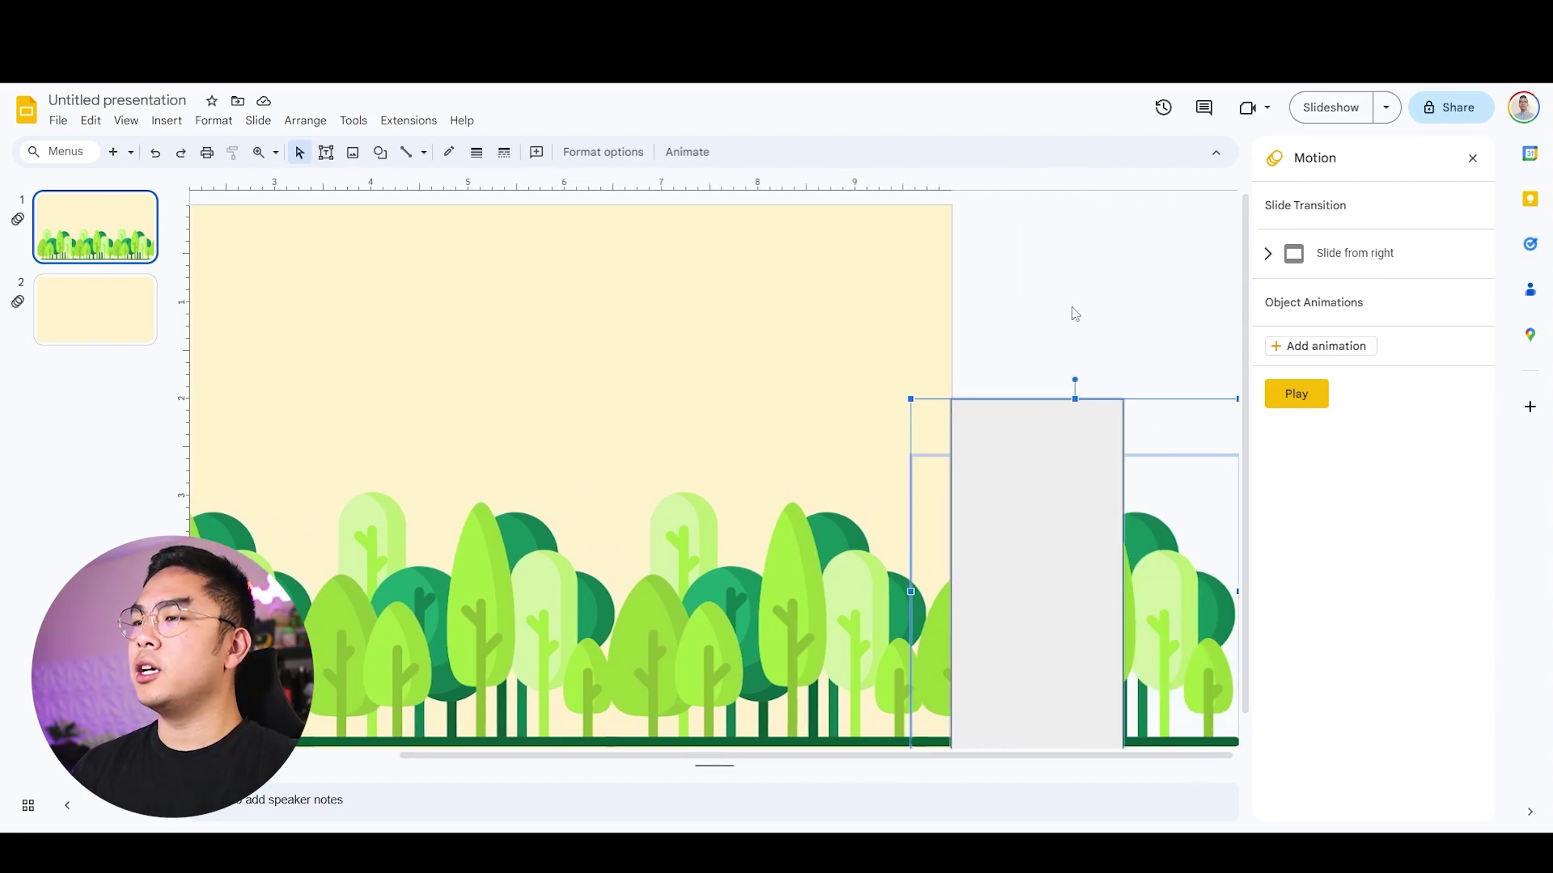
left_click(1033, 397)
left_click_drag(1039, 388, 1040, 198)
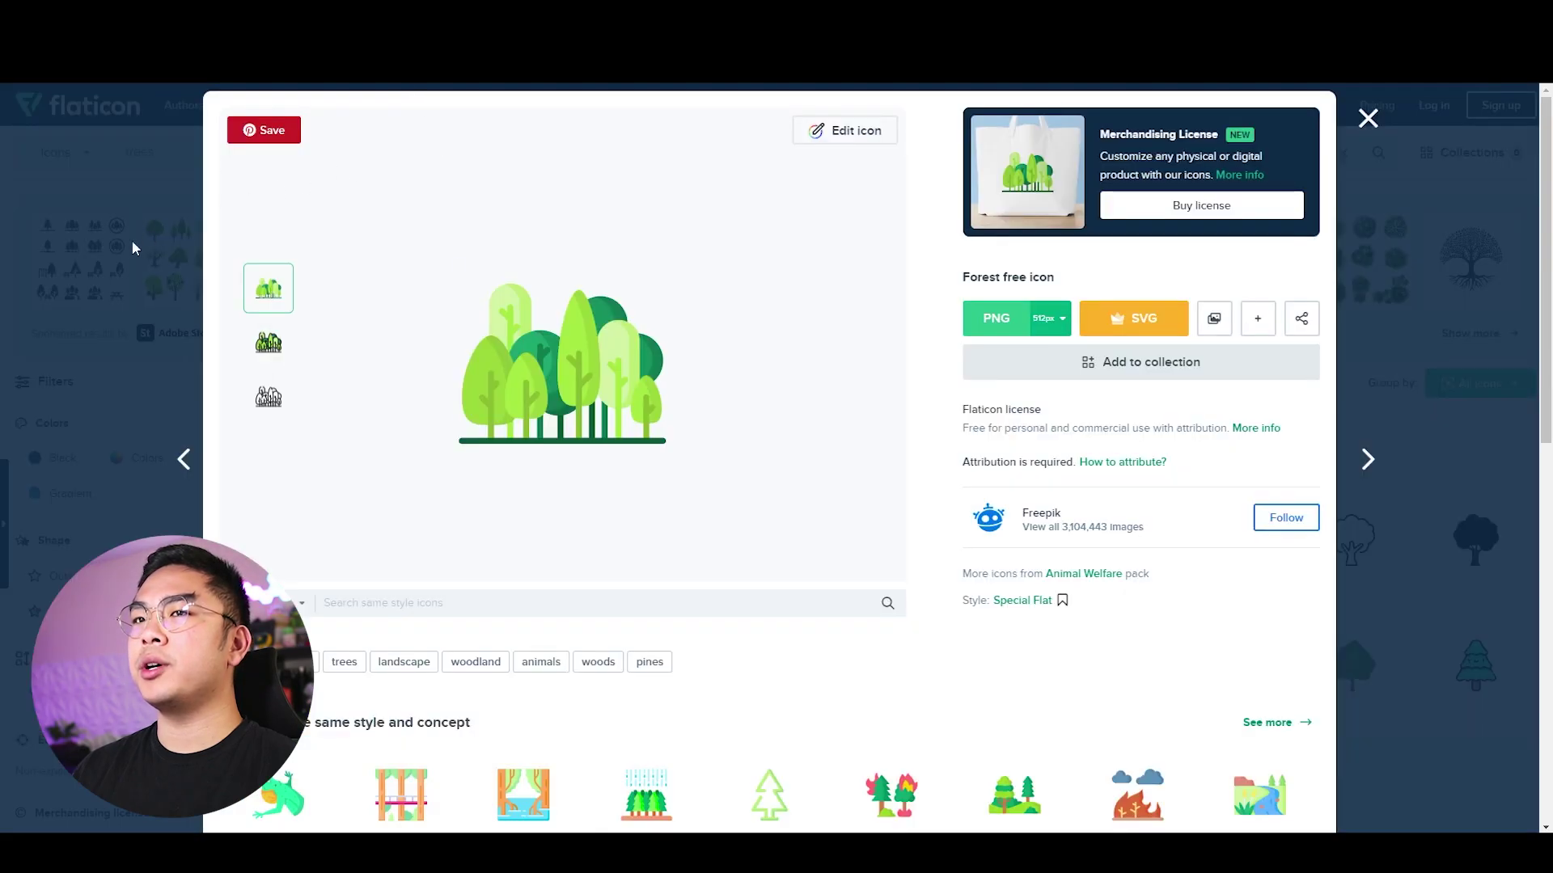
Search Flaticon for mountain and copy the PNG of the grey snow-capped mountain icon with green bushes.
left_click(135, 248)
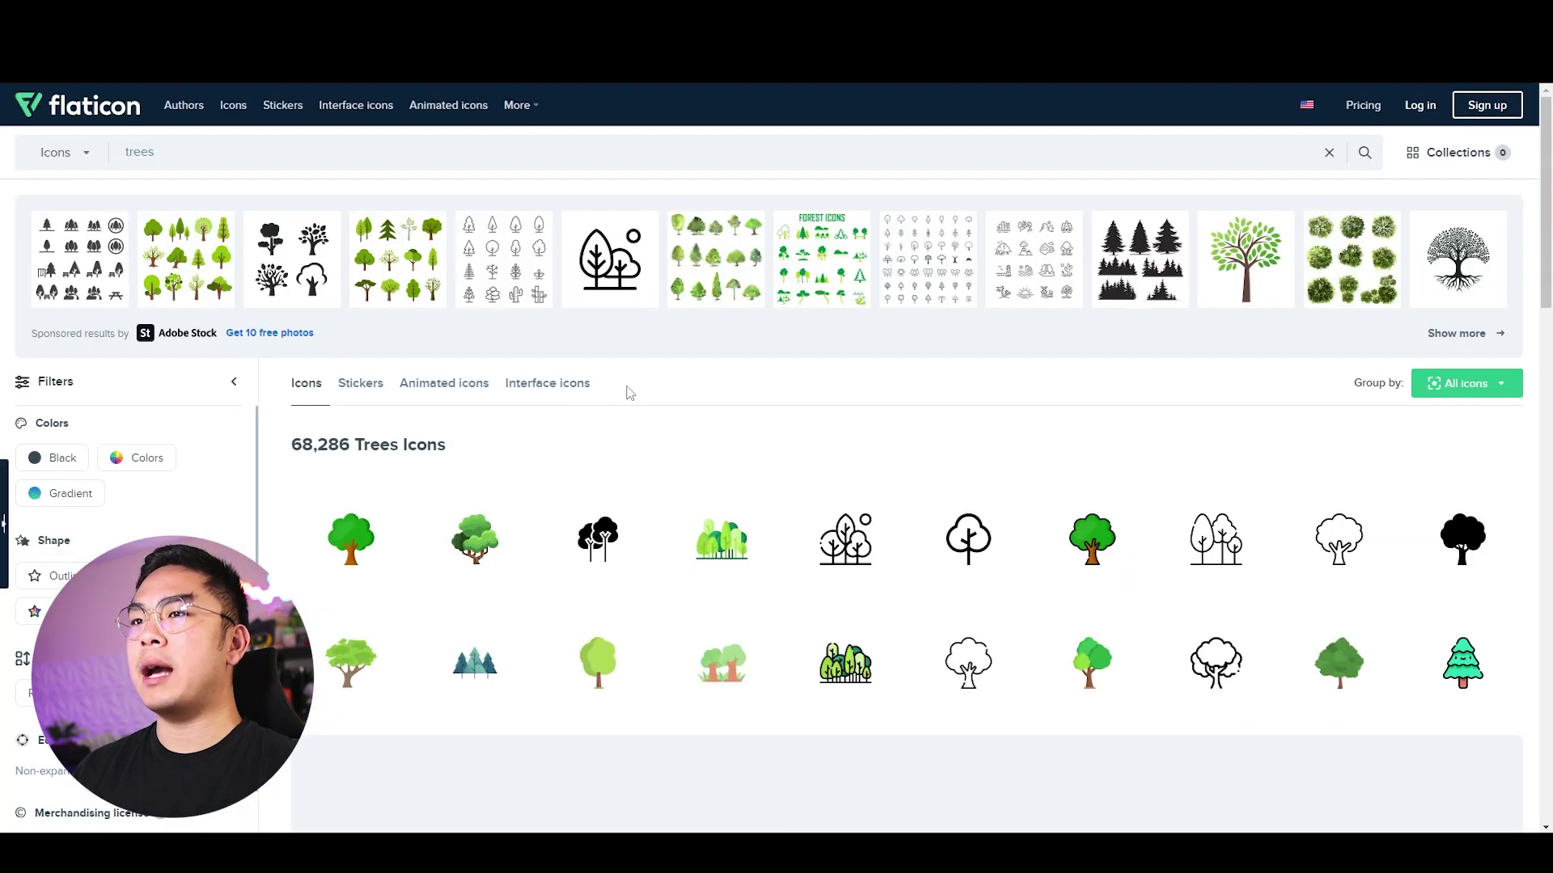
double_click(396, 141)
type("mountain")
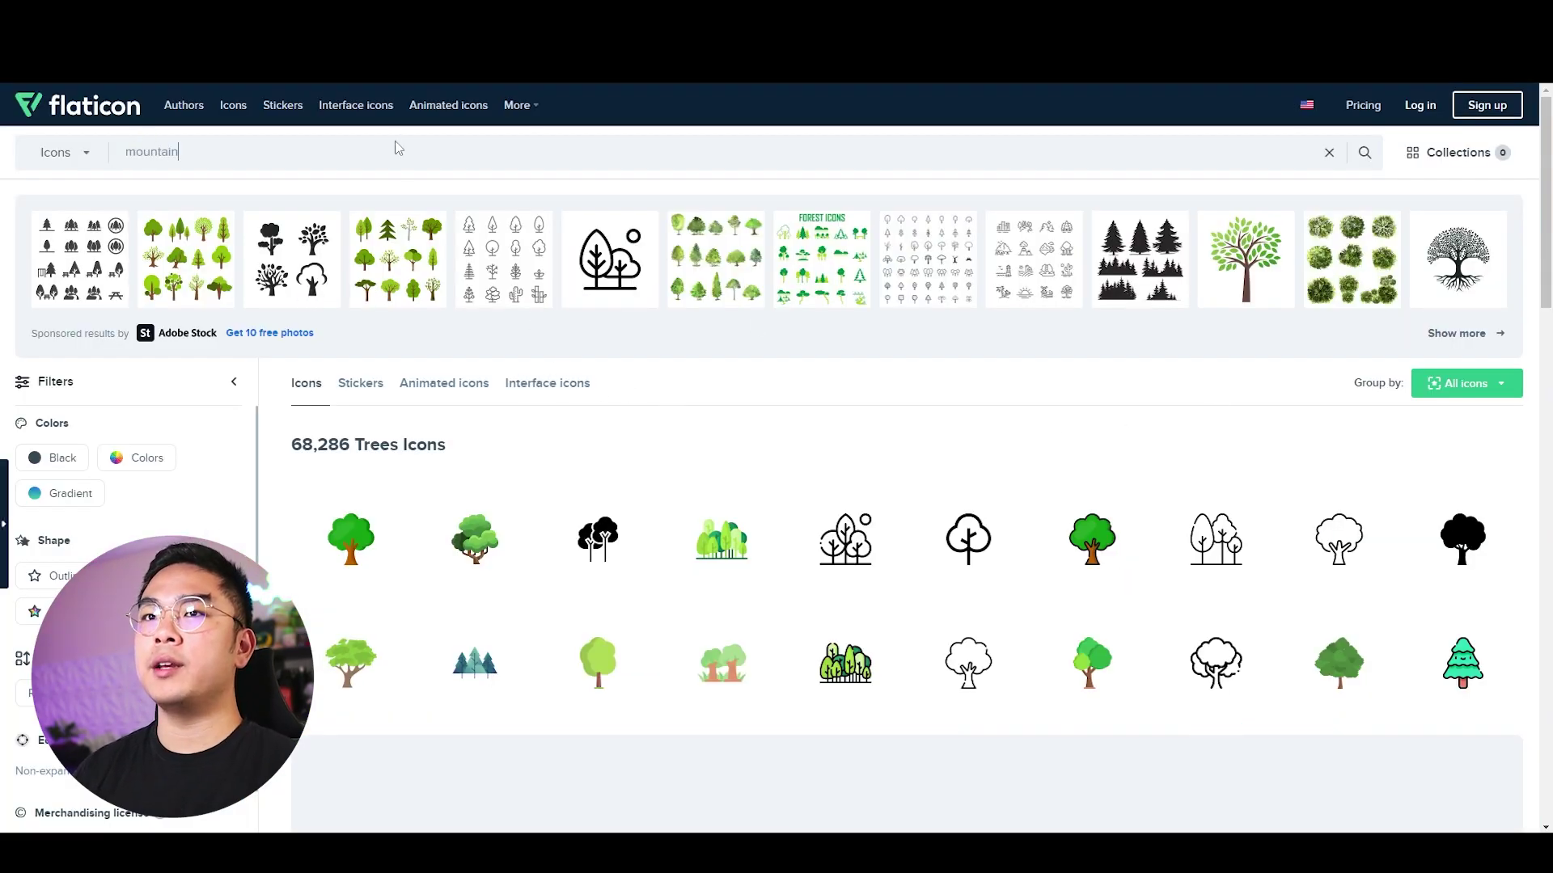
key("Return")
mouse_move(553, 560)
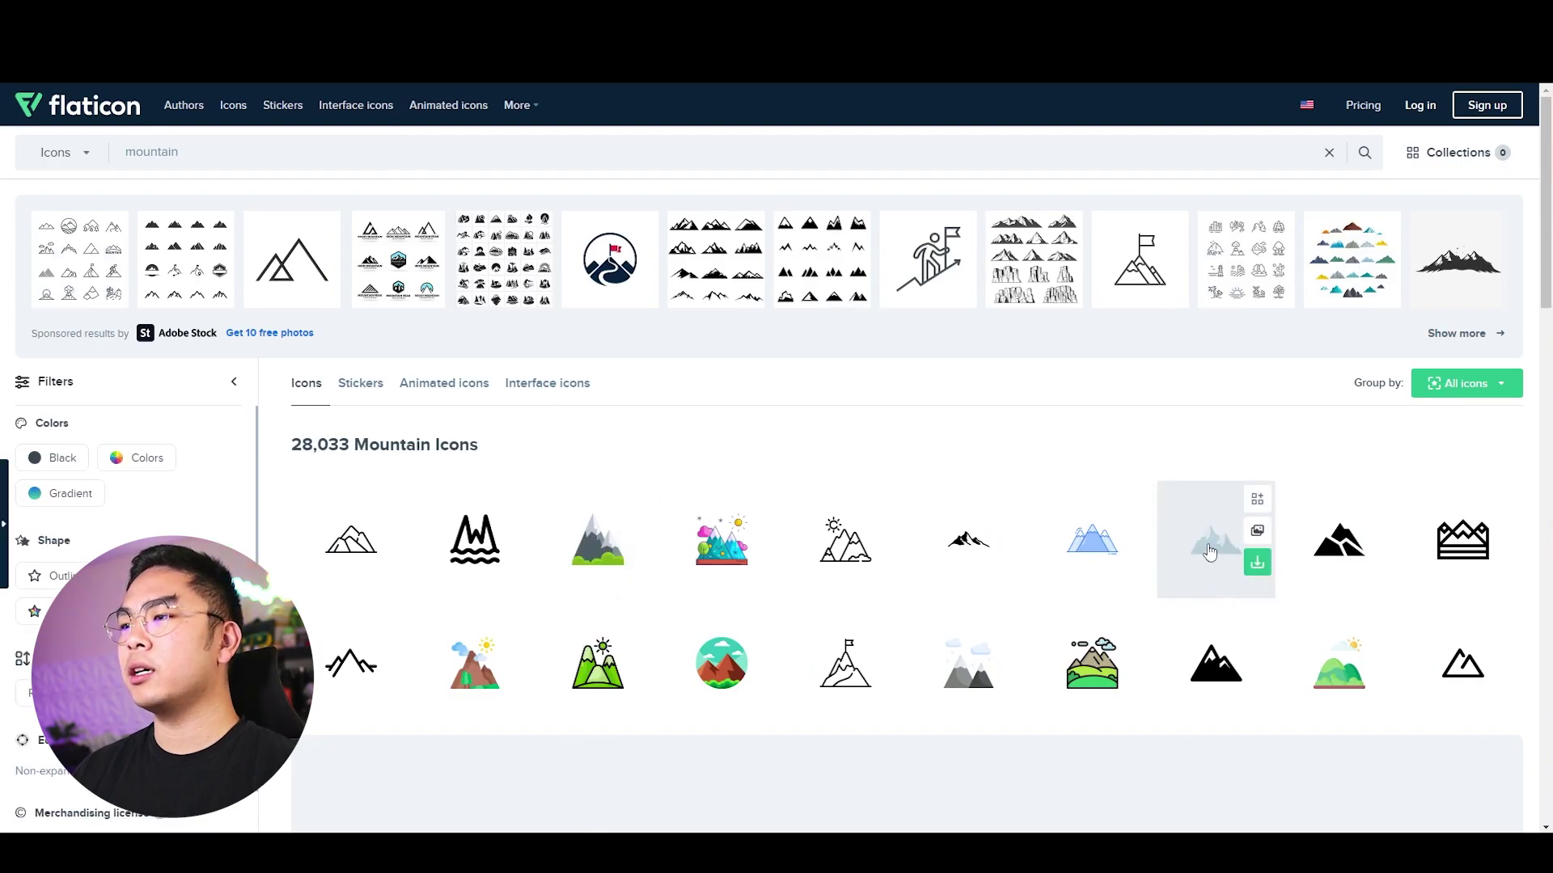
left_click(582, 564)
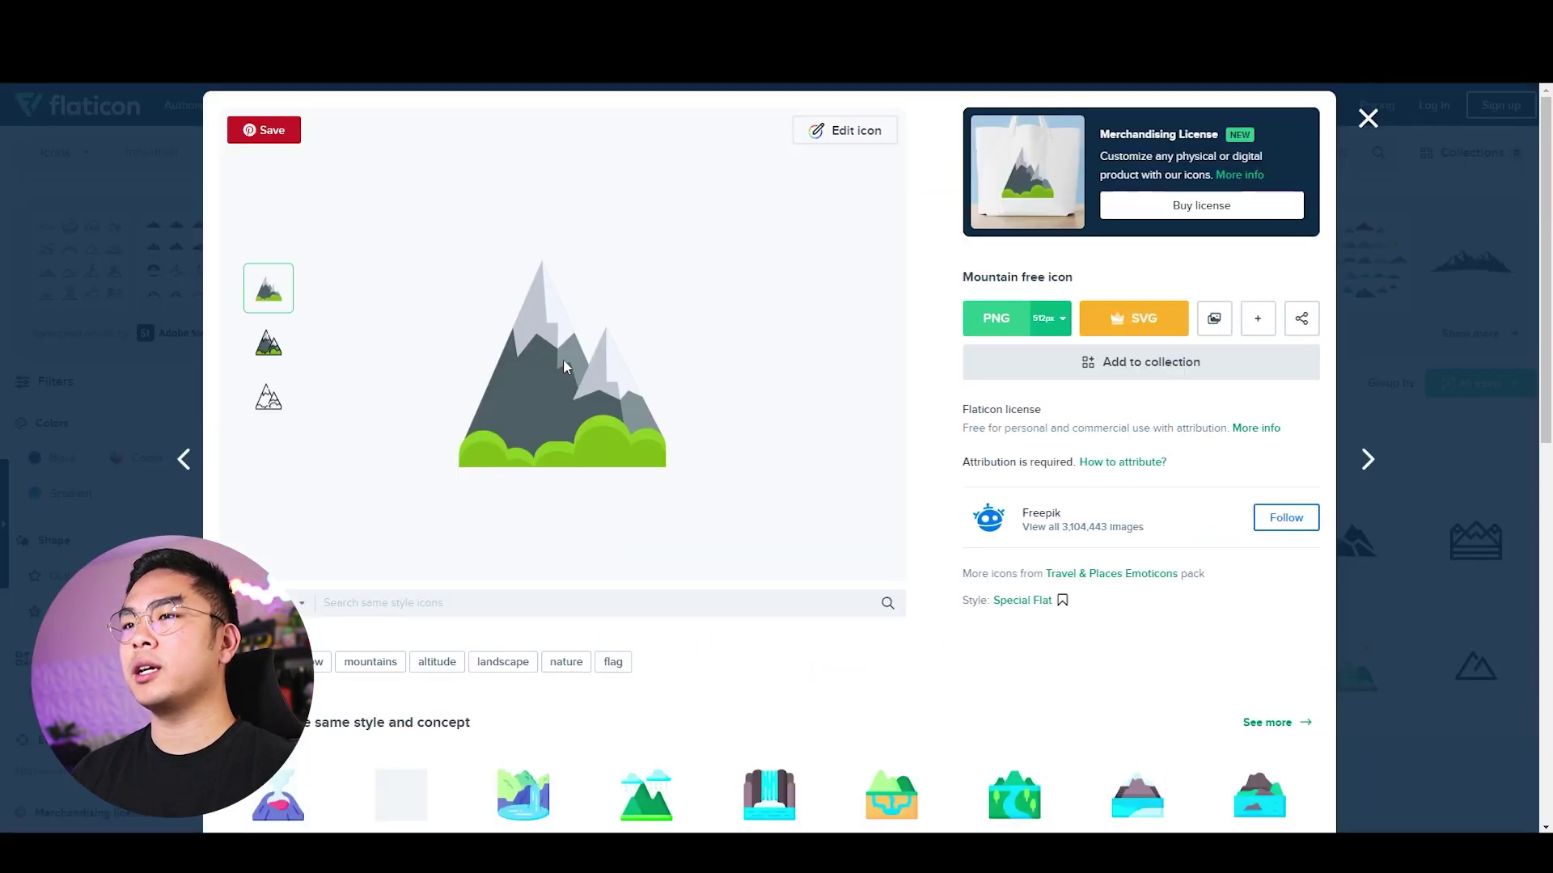
left_click(1214, 318)
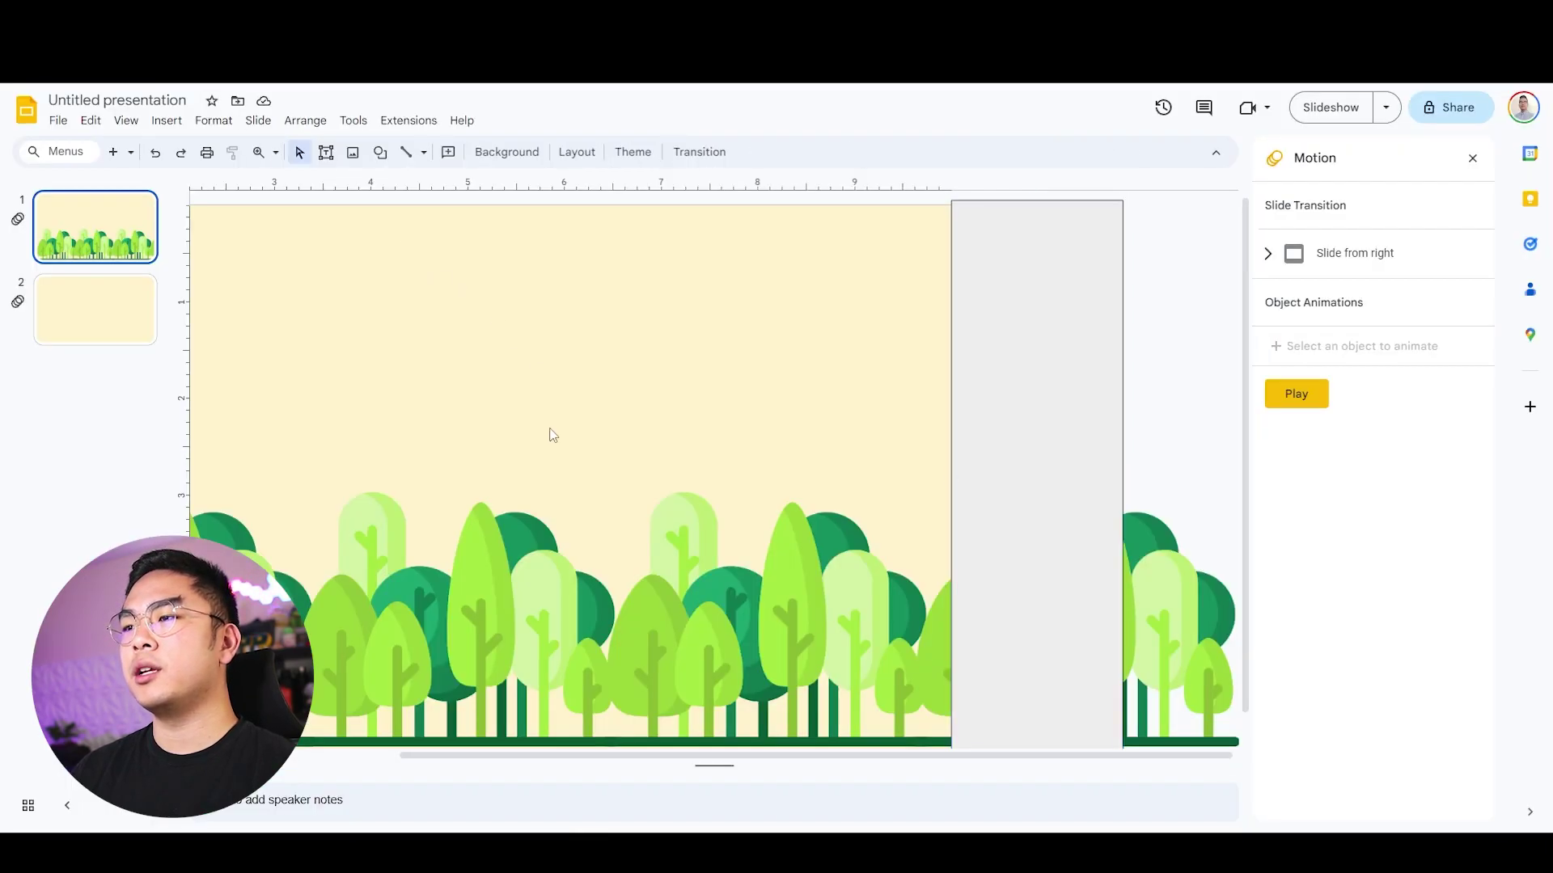
Paste the mountain onto the first slide, enlarged to nearly the slide's full height and placed behind the trees.
scroll(703, 555, "left", 5)
key("ctrl+v")
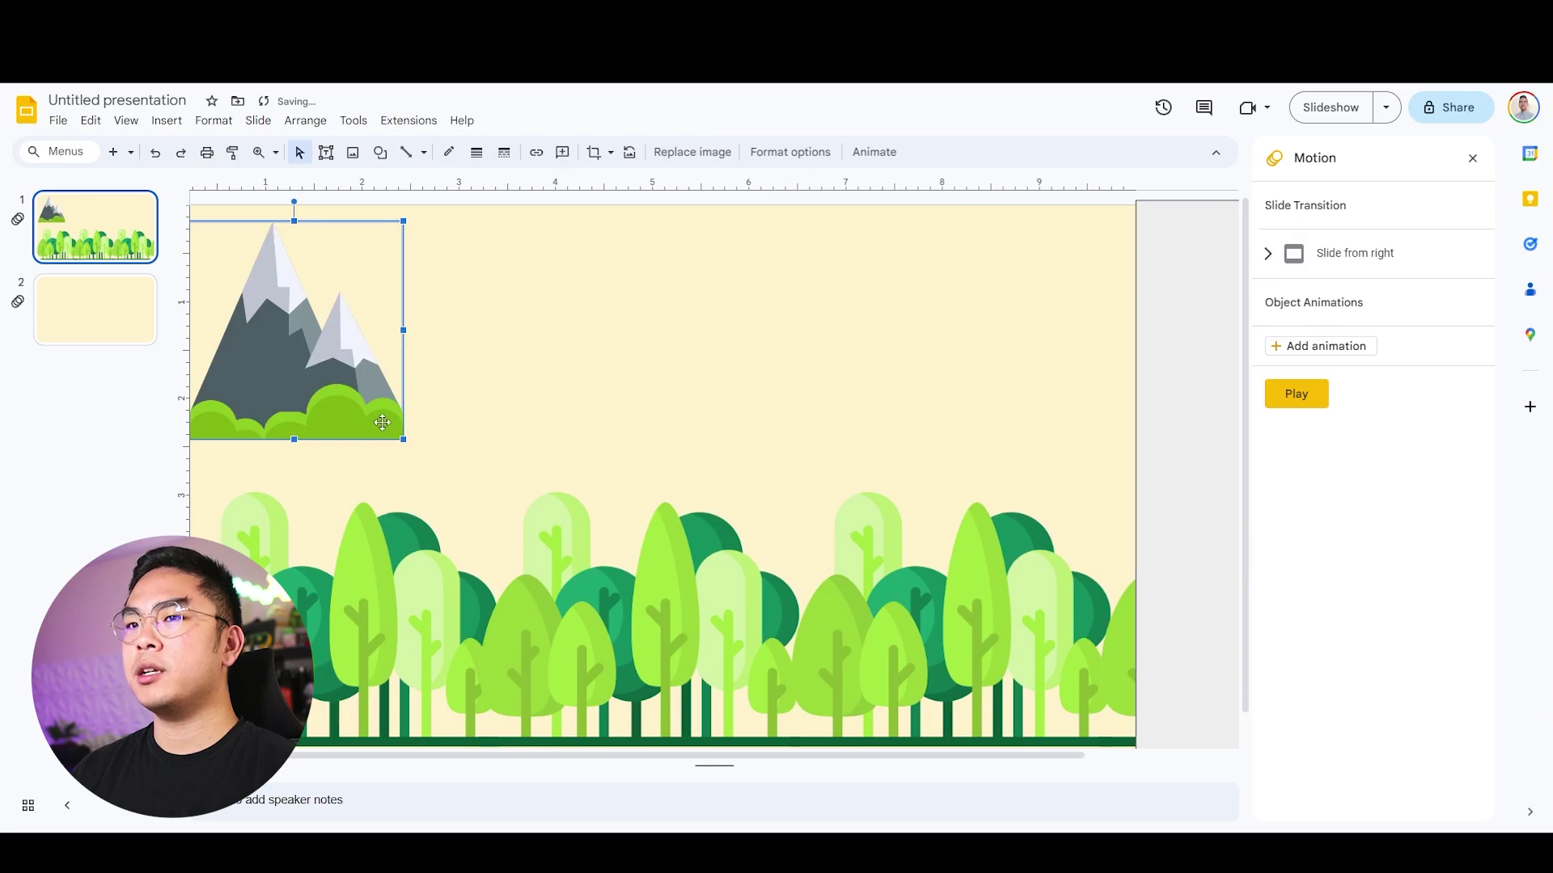
left_click_drag(404, 439, 712, 750)
right_click(512, 437)
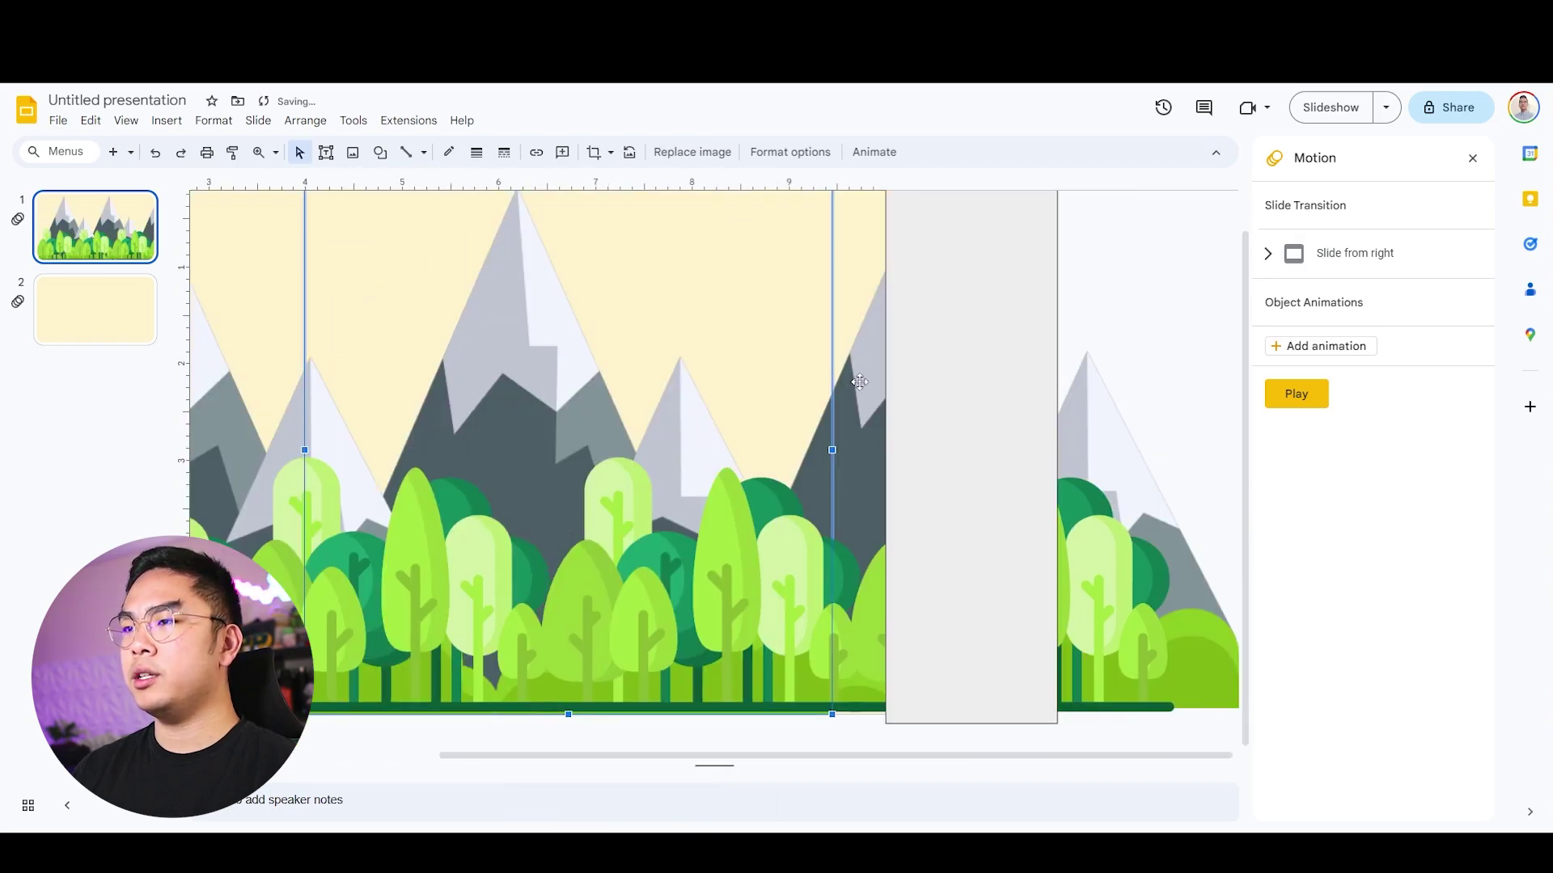
left_click(859, 381)
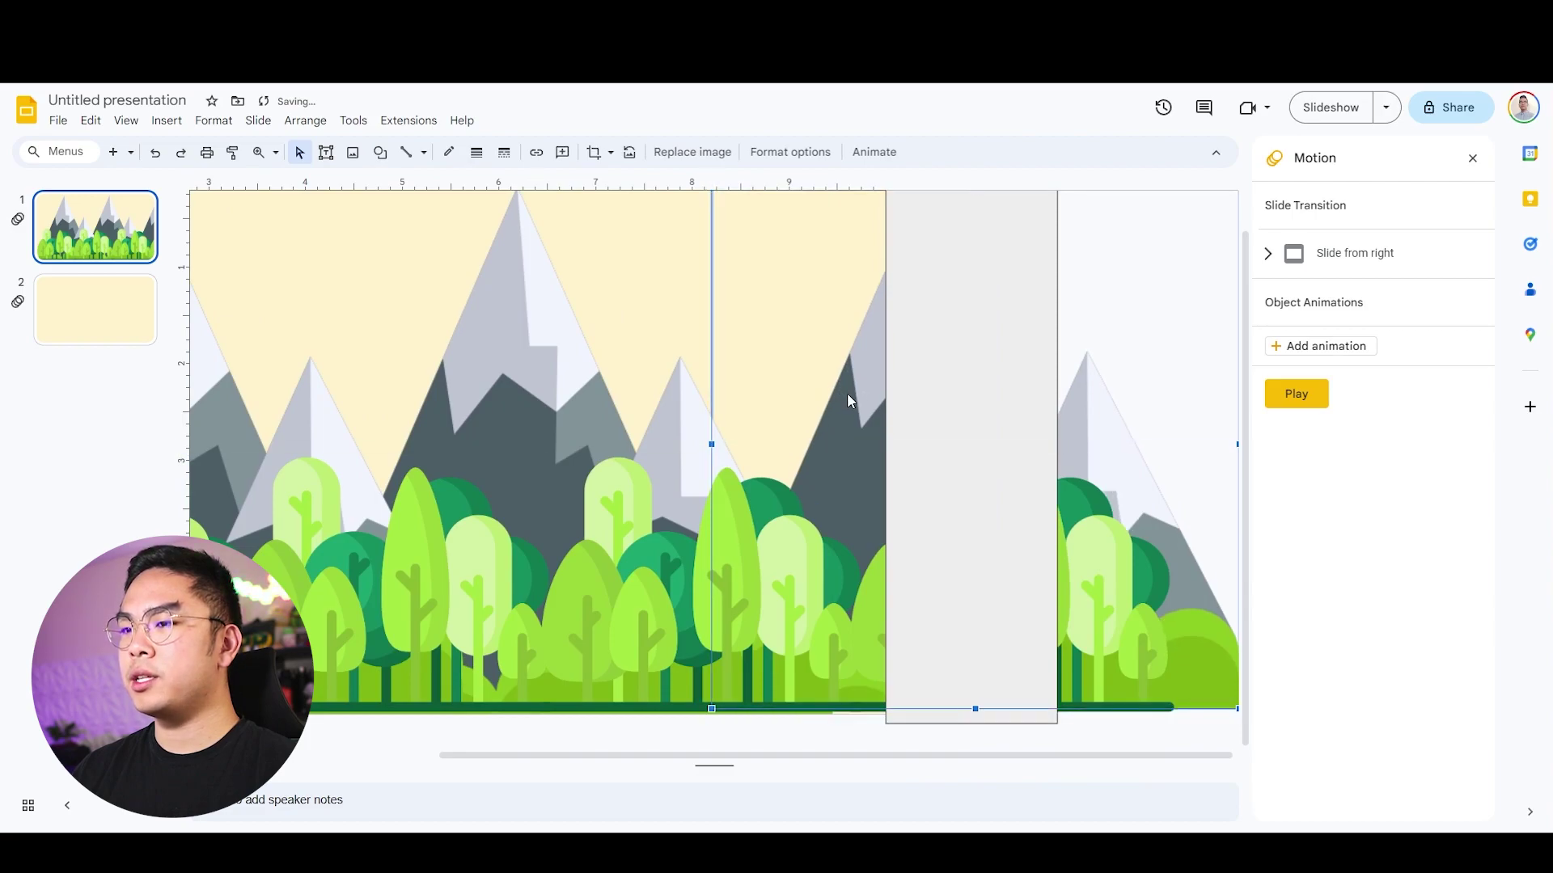
Move the grey rectangle away from the slide's right edge to uncover the third mountain's peak.
left_click(930, 372)
left_click_drag(952, 356, 1040, 350)
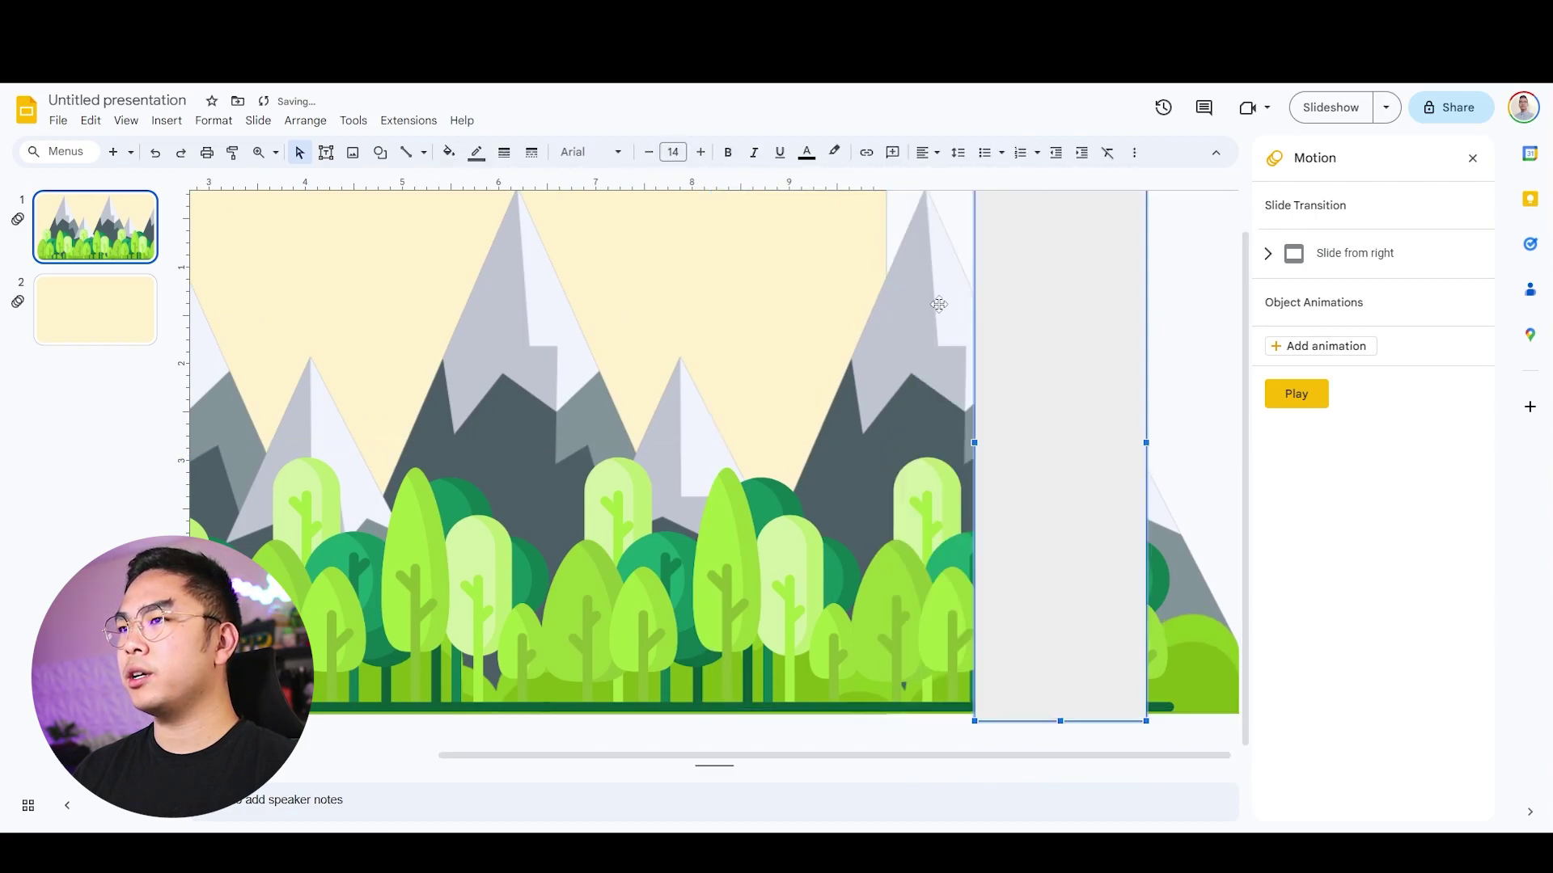
scroll(893, 268, "up", 1)
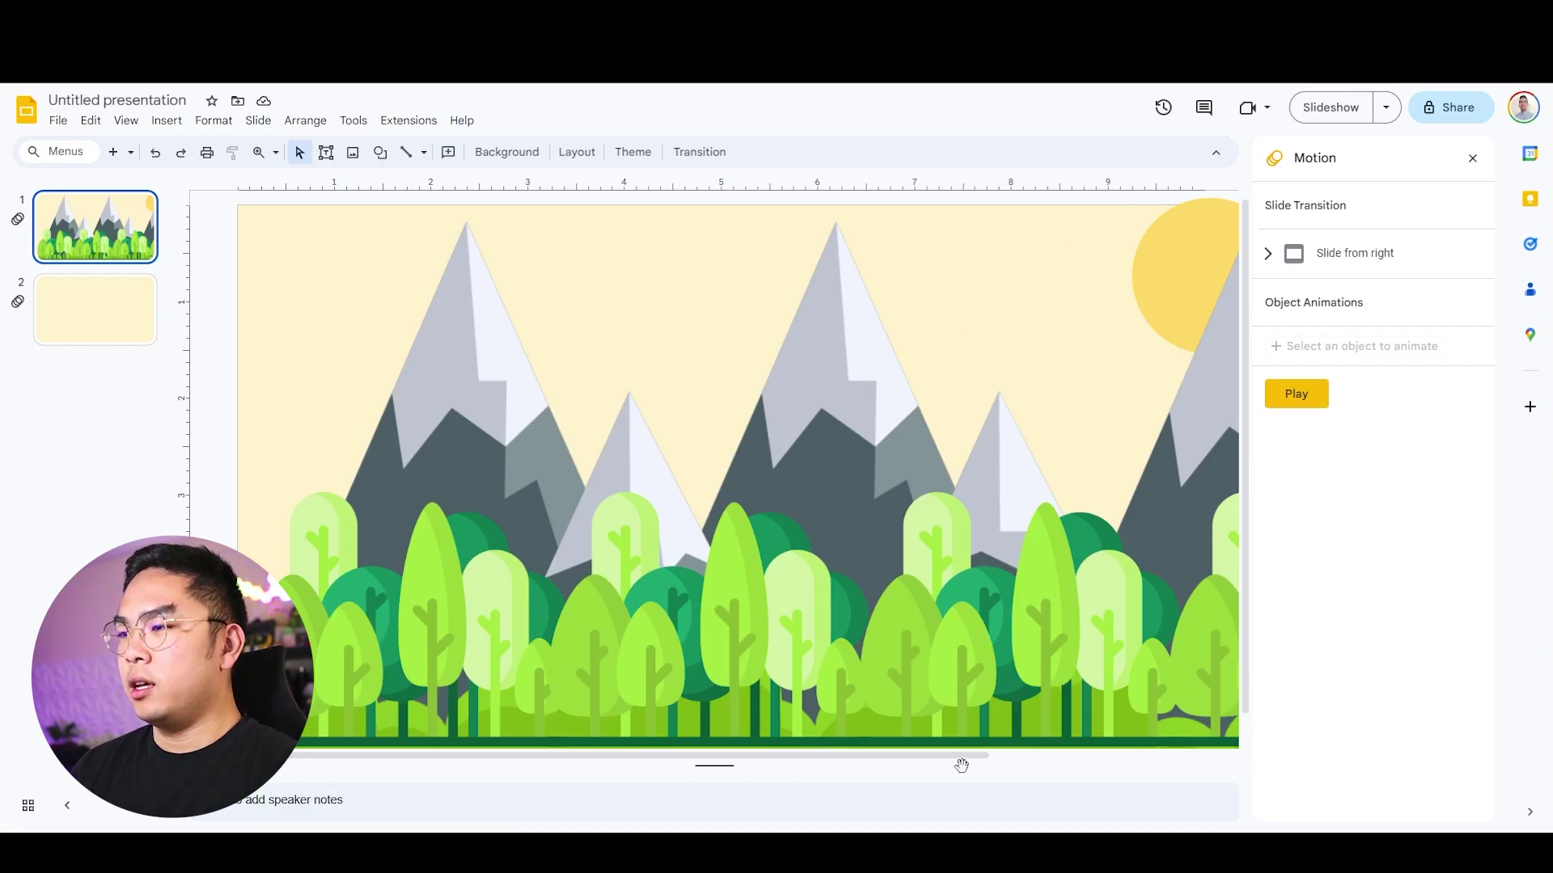
Move the grey rectangle farther right and shift the sun slightly left and down behind the third mountain.
left_click_drag(968, 764, 1277, 768)
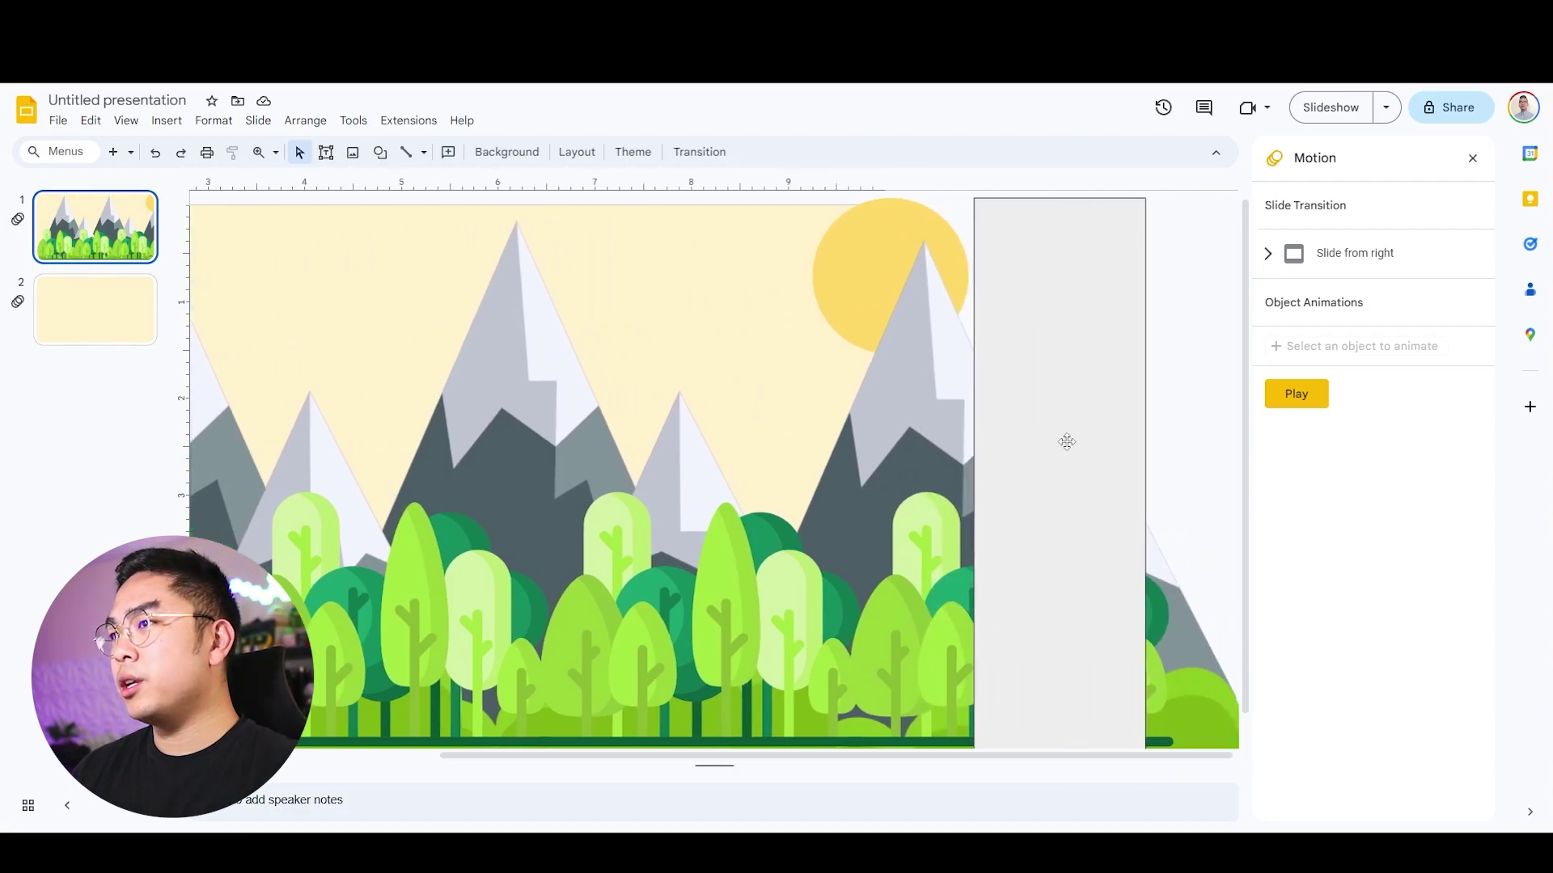
left_click_drag(1066, 442, 1154, 443)
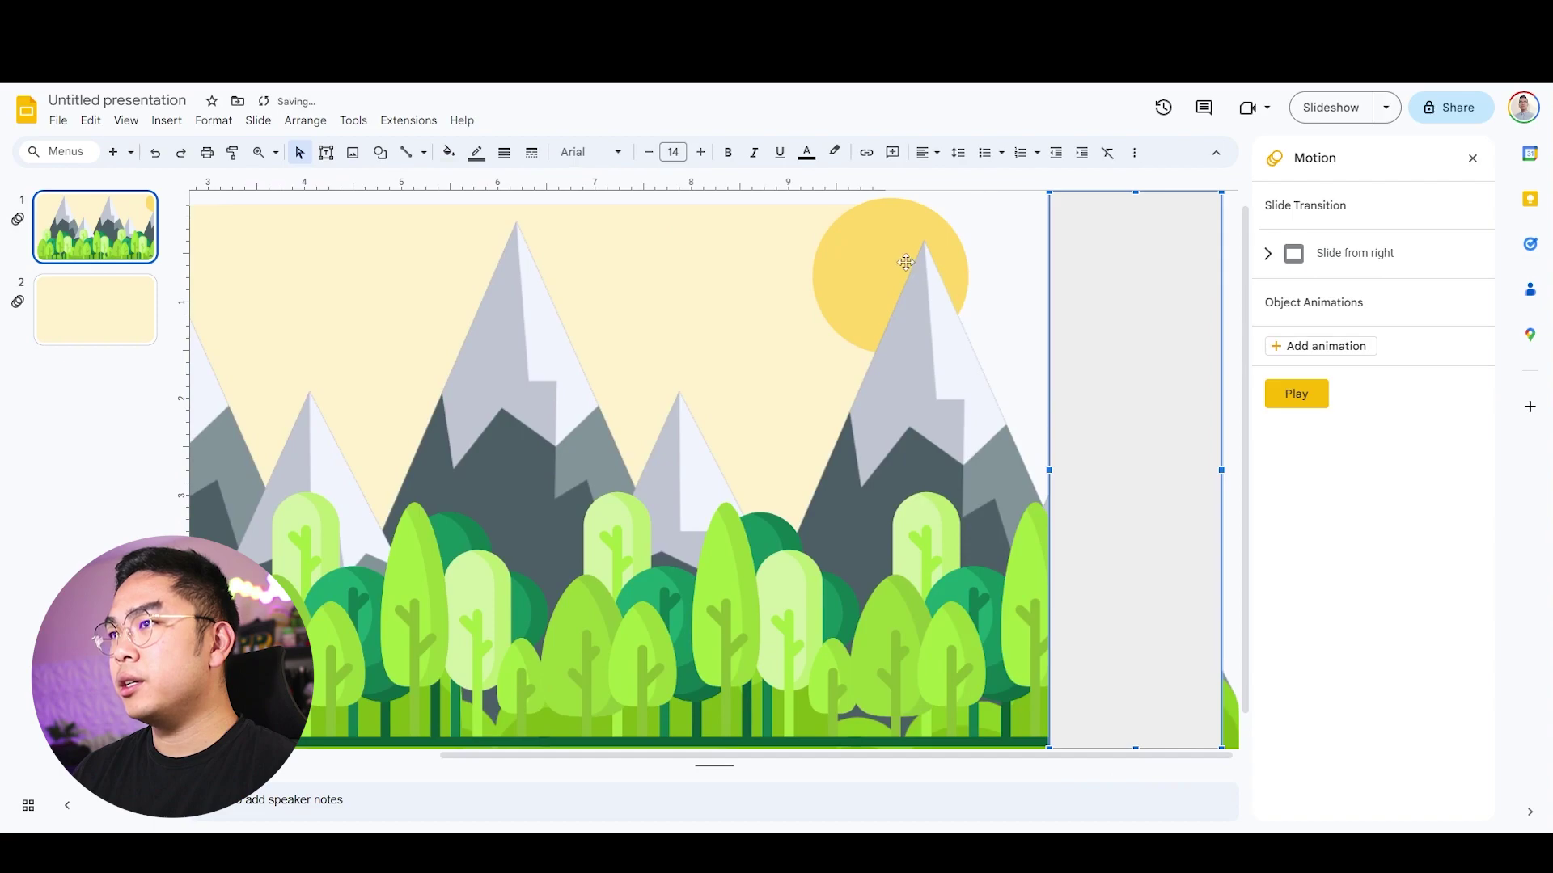
left_click_drag(876, 241, 843, 259)
key("ctrl+z")
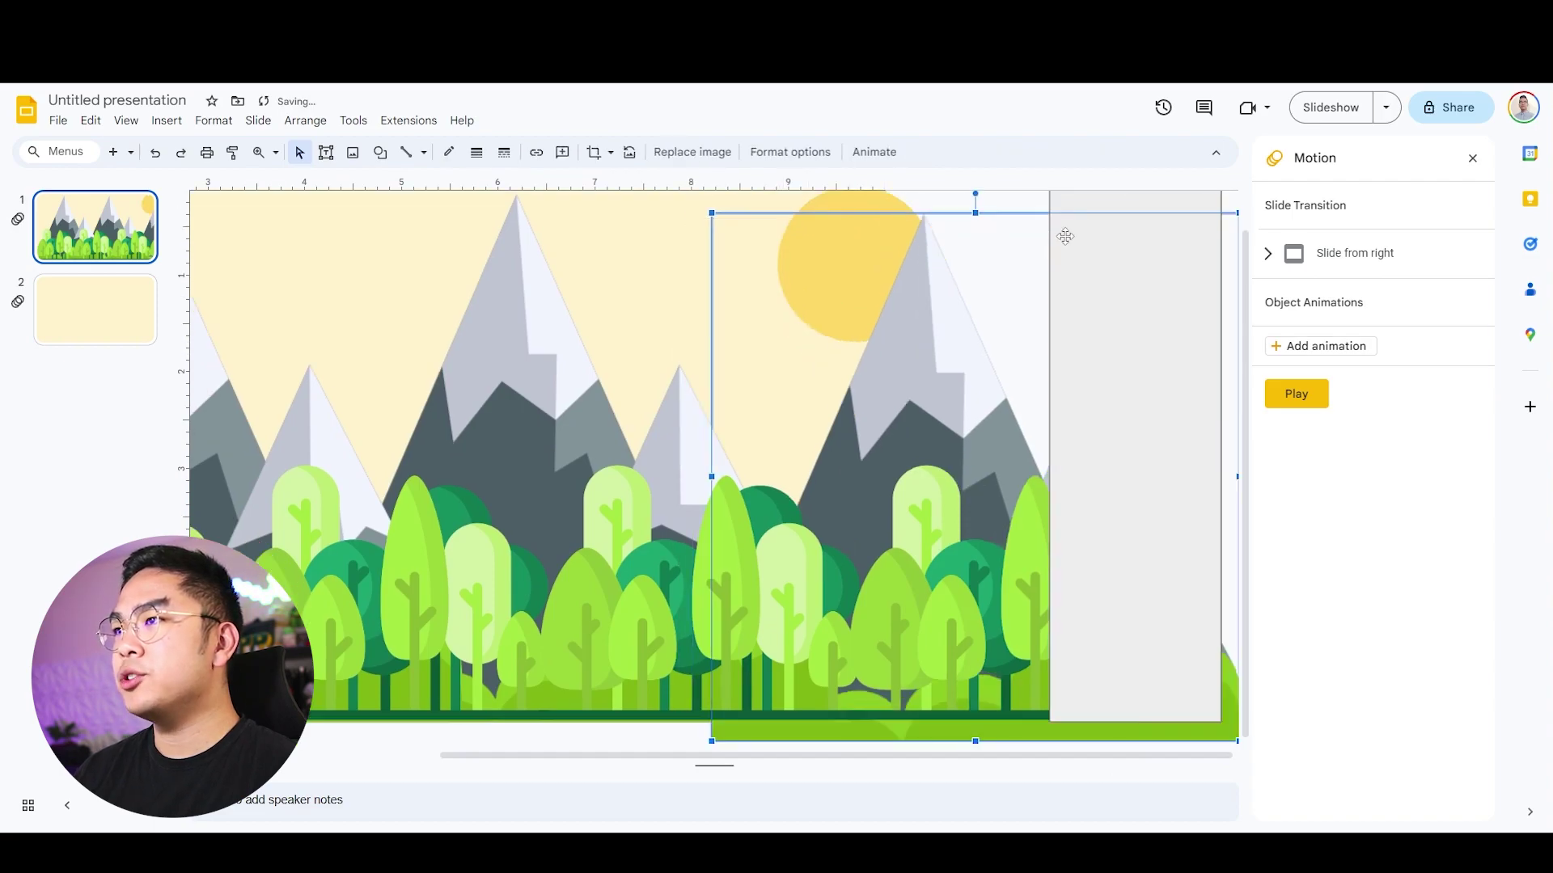
Return the grey rectangle flush to the slide's right edge and select it together with the overhanging sun, mountain and trees.
scroll(1072, 232, "up", 1)
left_click(1089, 243)
left_click_drag(964, 239, 973, 236)
left_click(1145, 324)
left_click(1114, 233)
left_click_drag(1116, 226, 938, 720)
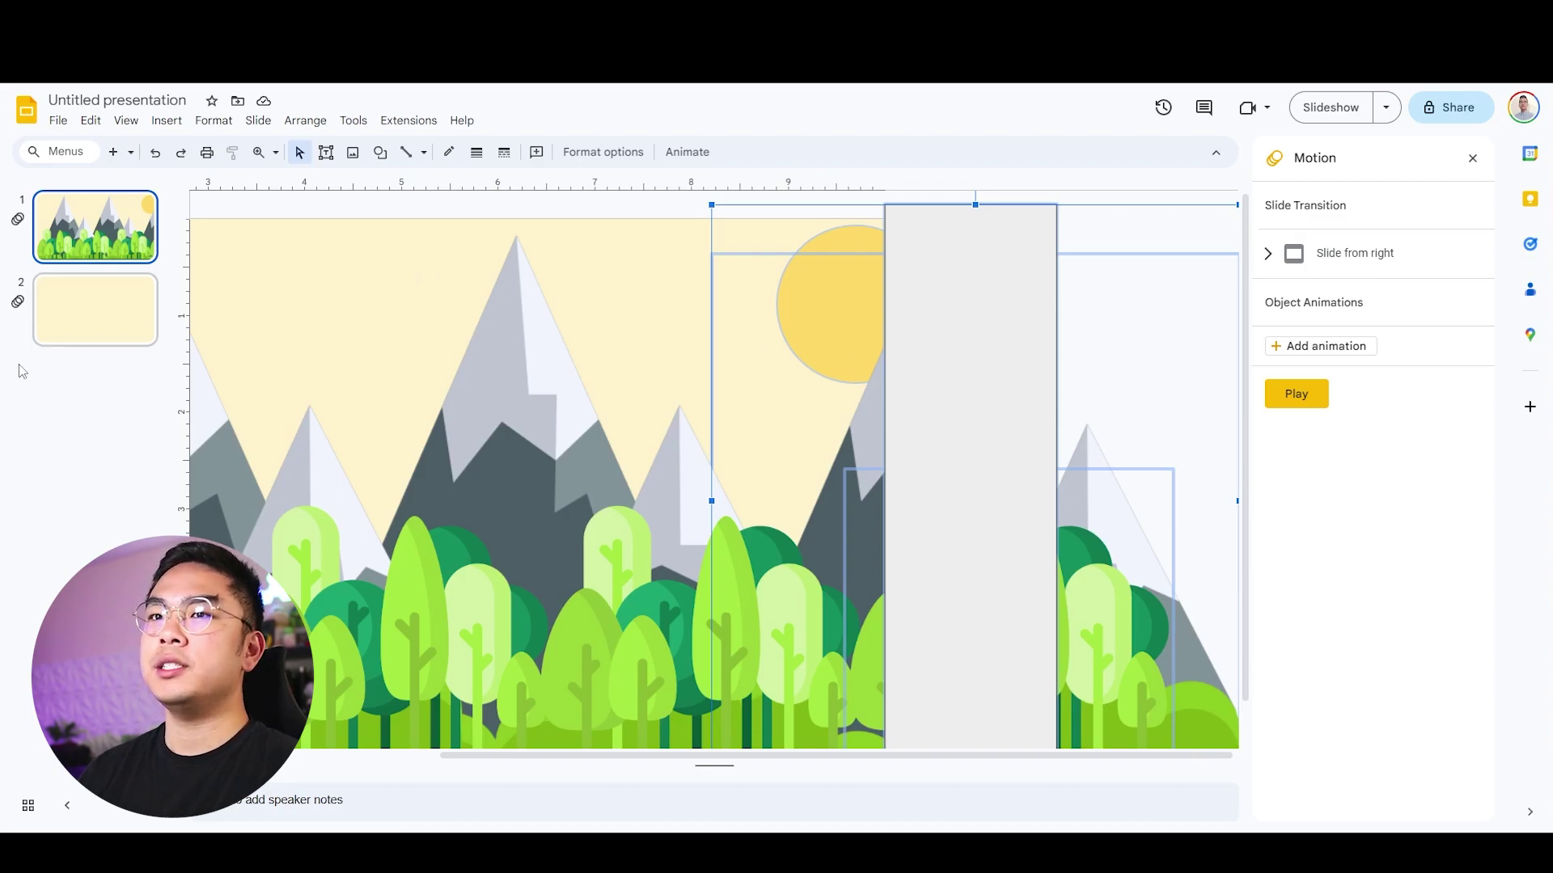
Paste the rectangle, sun, mountain and trees from the first slide onto the second slide.
left_click(95, 310)
key("ctrl+v")
scroll(635, 495, "up", 1)
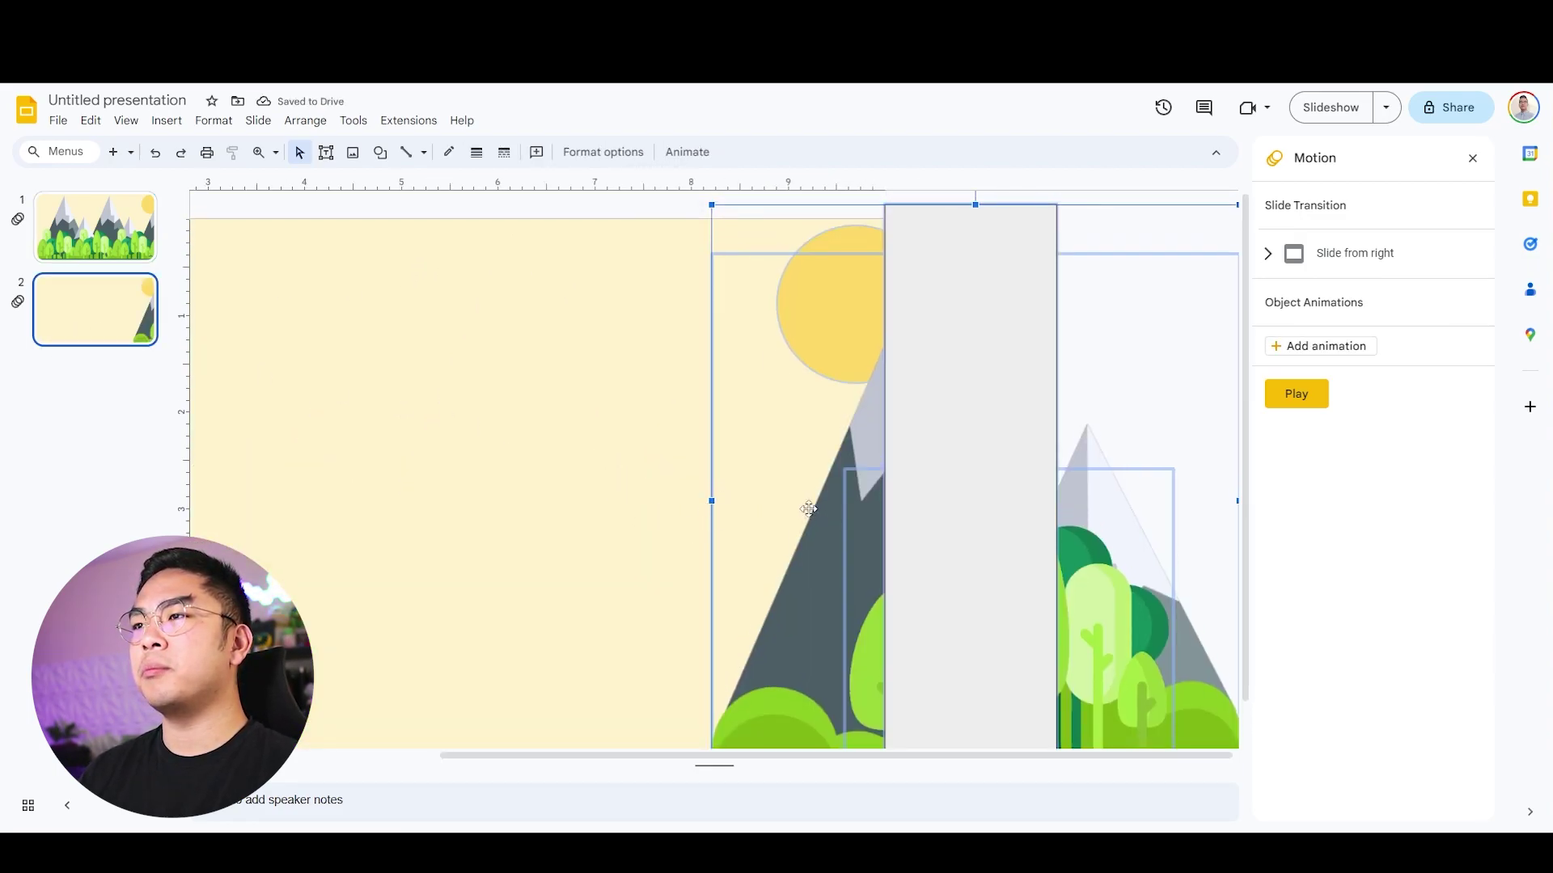
scroll(807, 761, "left", 3)
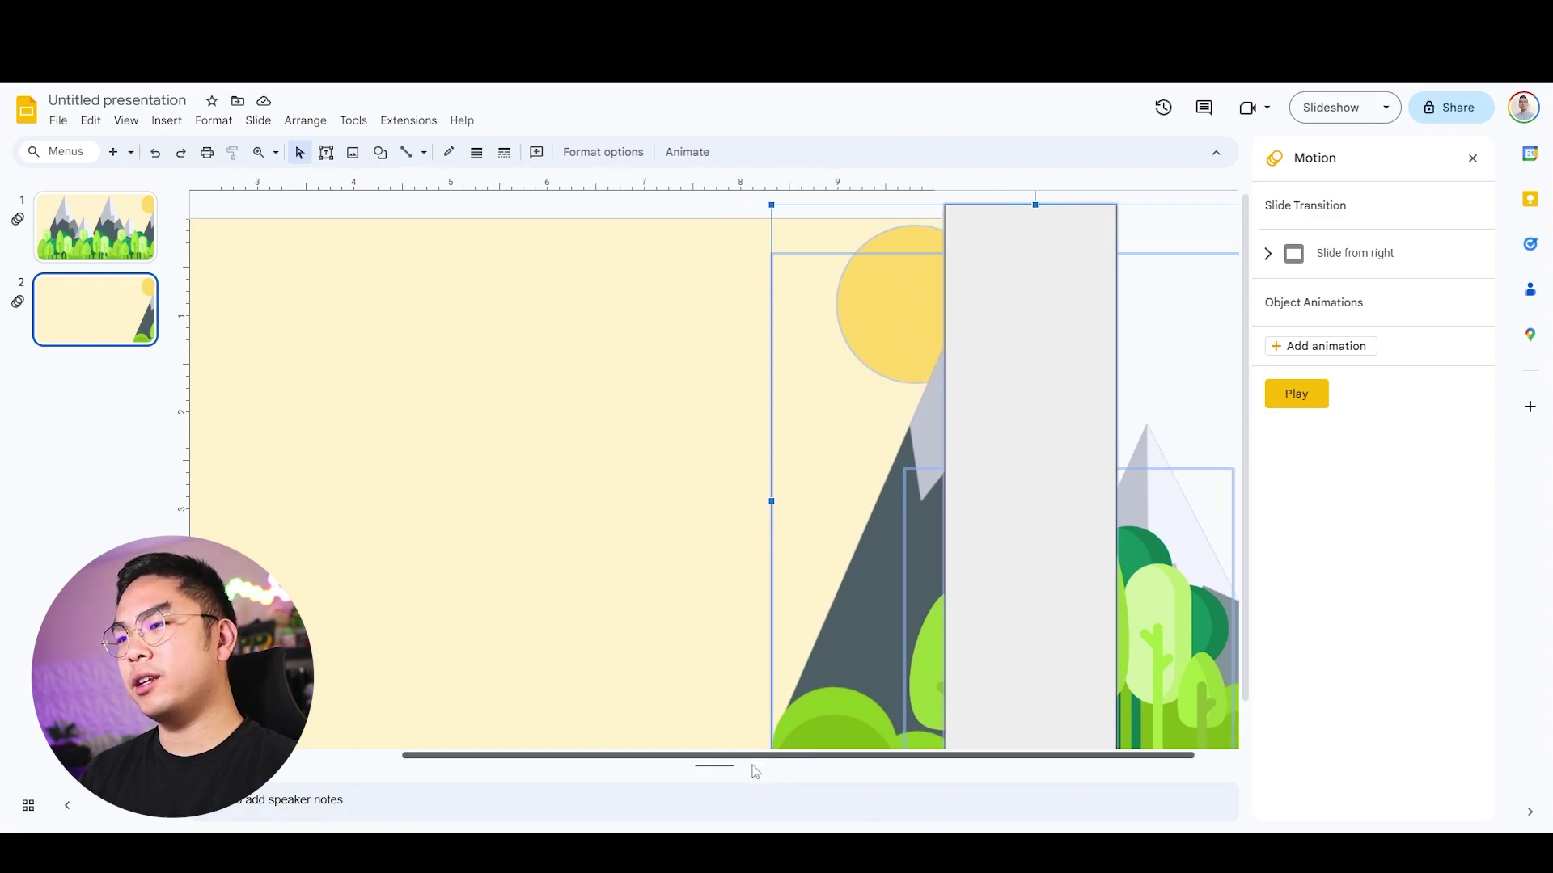
Move the pasted scenery until the rectangle's left side meets the second slide's left edge, and delete the rectangle there.
left_click_drag(1109, 368, 337, 389)
scroll(961, 766, "left", 1)
left_click_drag(509, 574, 370, 587)
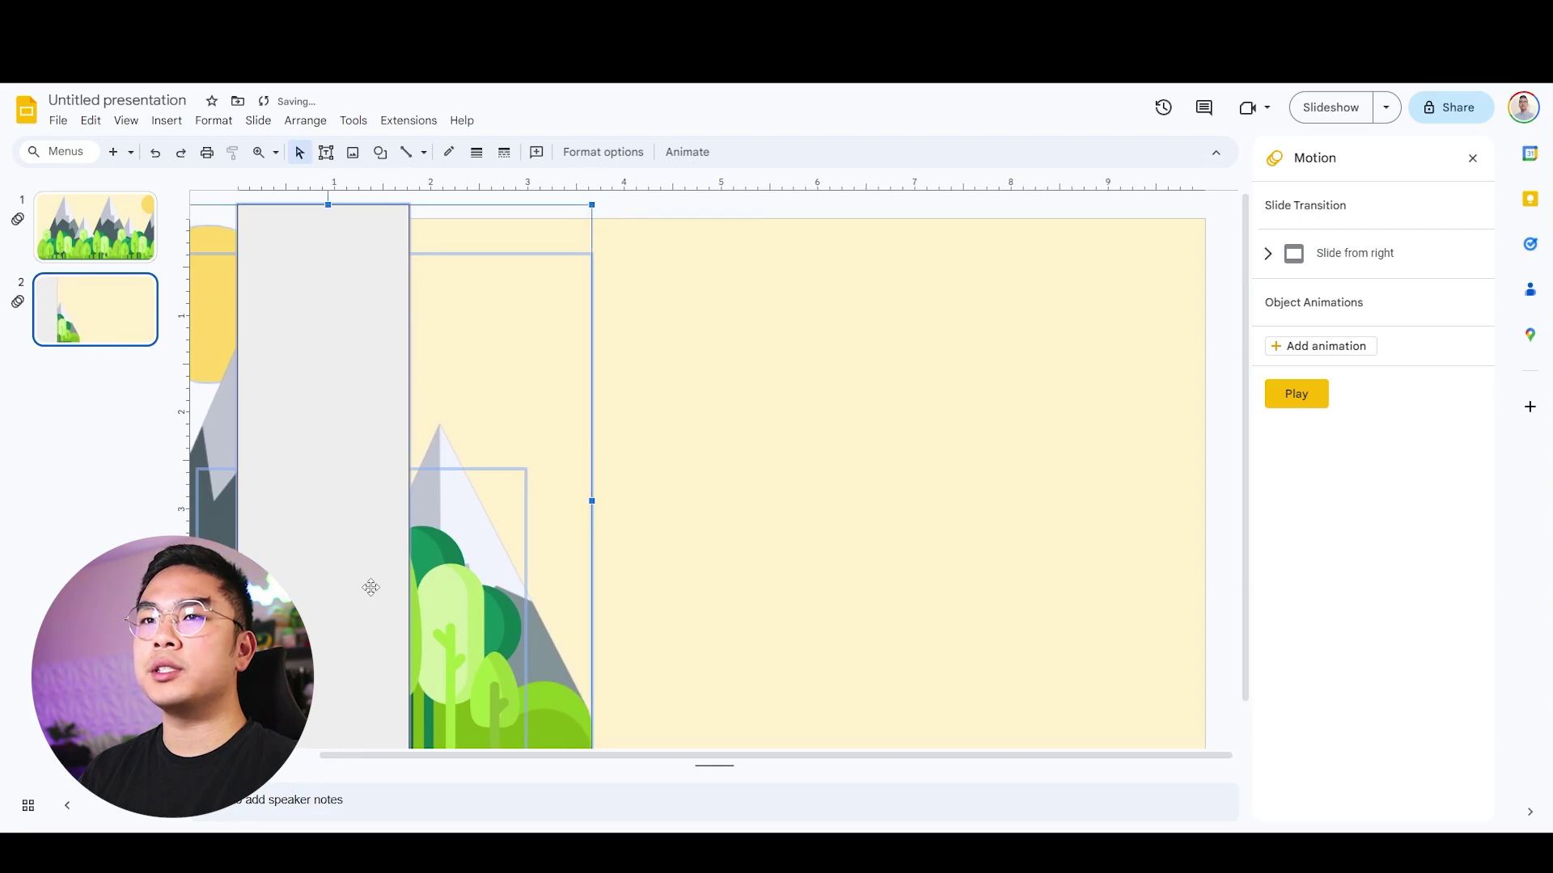
left_click(397, 583)
key("Delete")
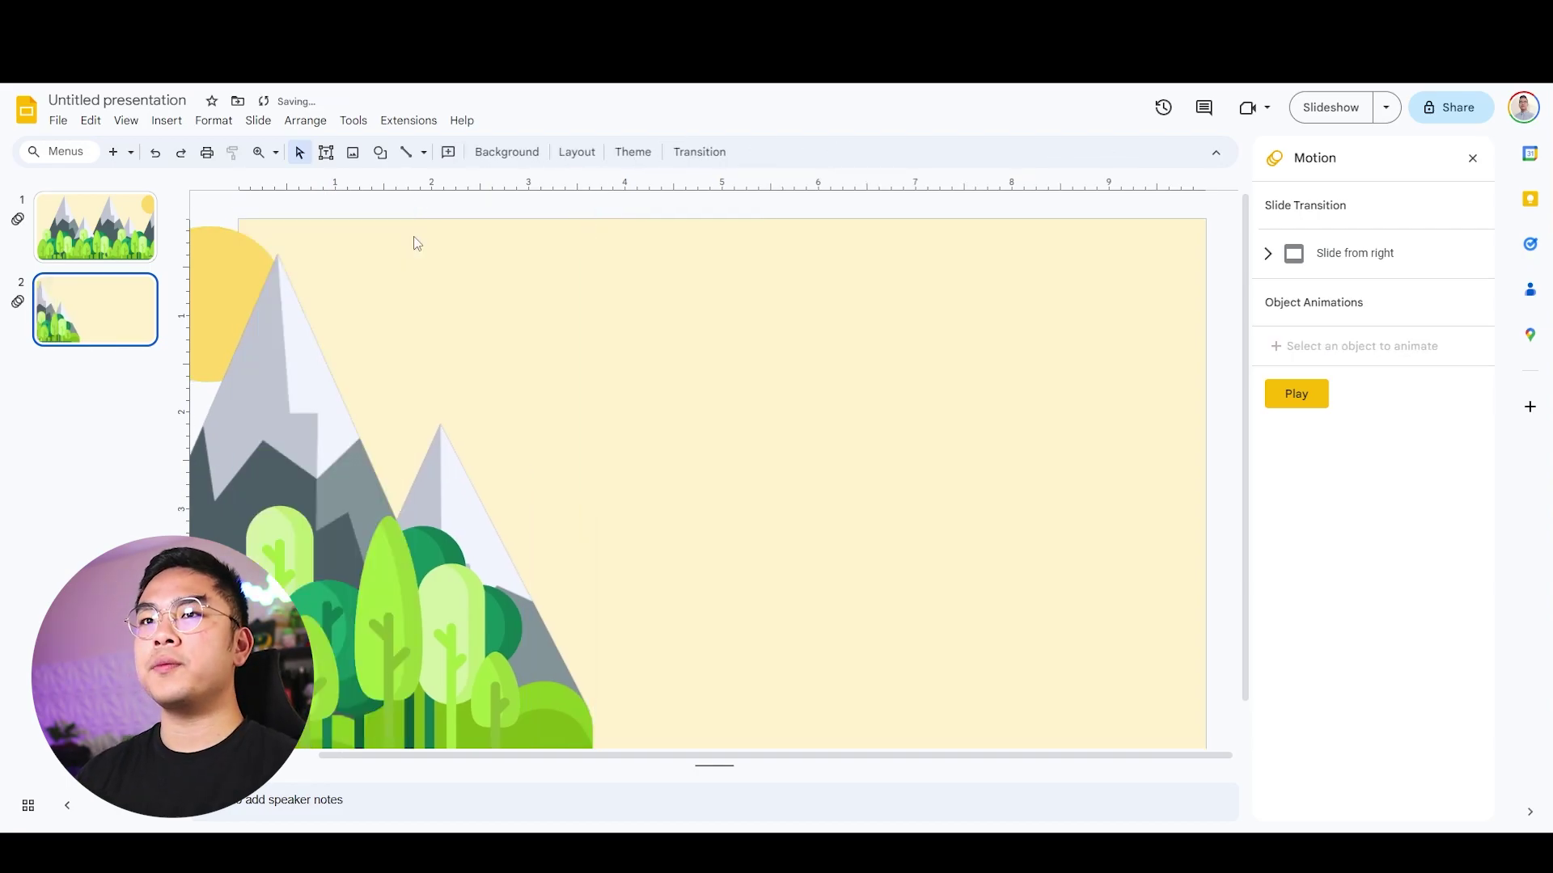
Delete the grey rectangle beside the first slide and compare how the scenery lines up between the two slides.
left_click(95, 251)
left_click(1236, 359)
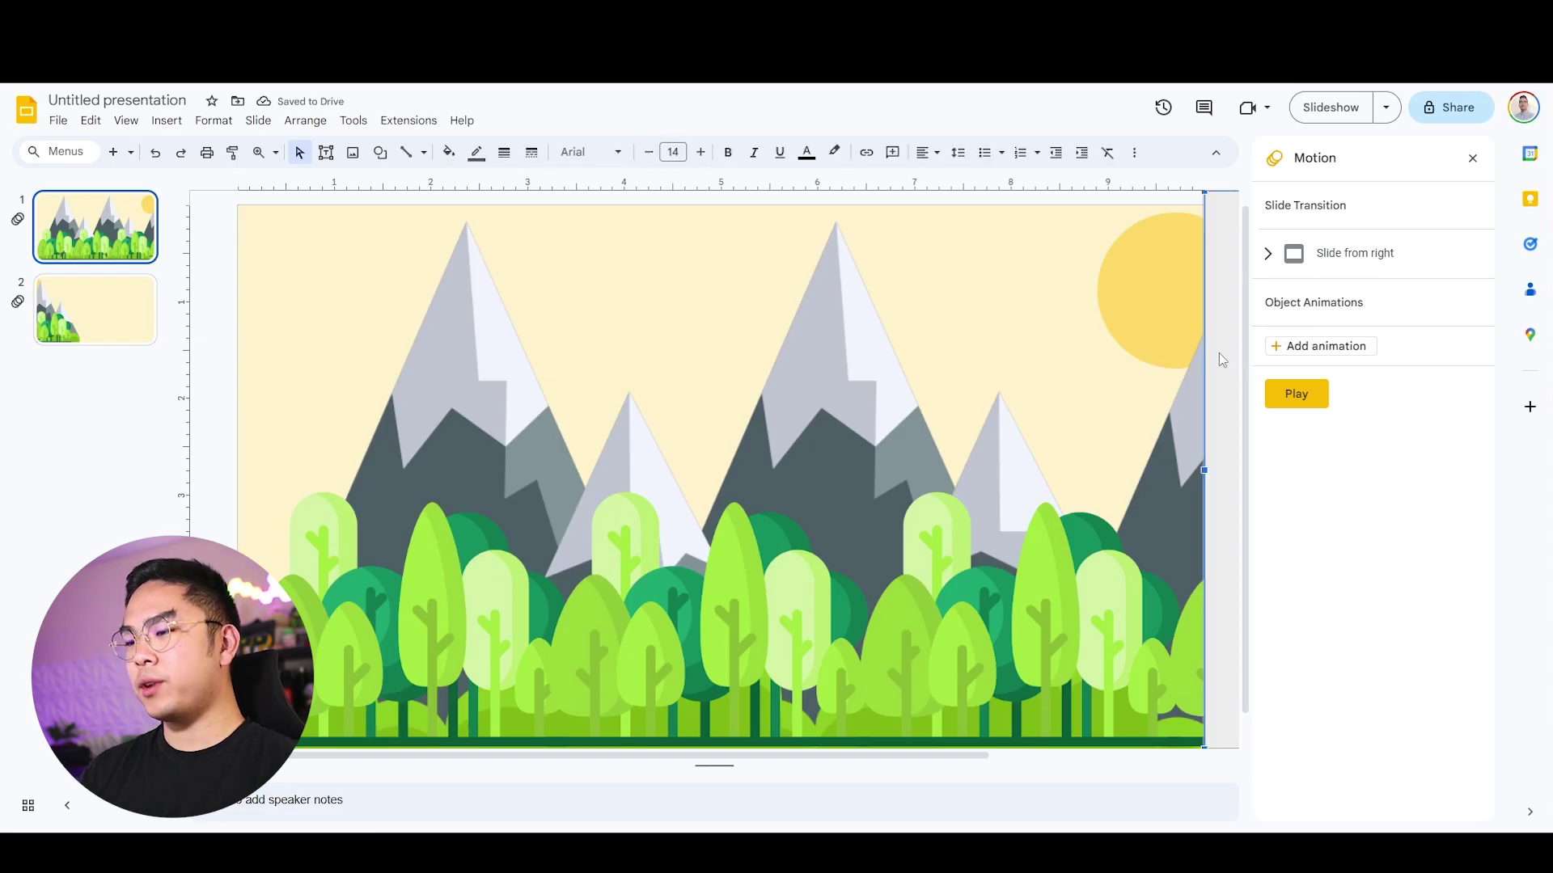
left_click(1223, 360)
left_click(128, 319)
left_click(101, 241)
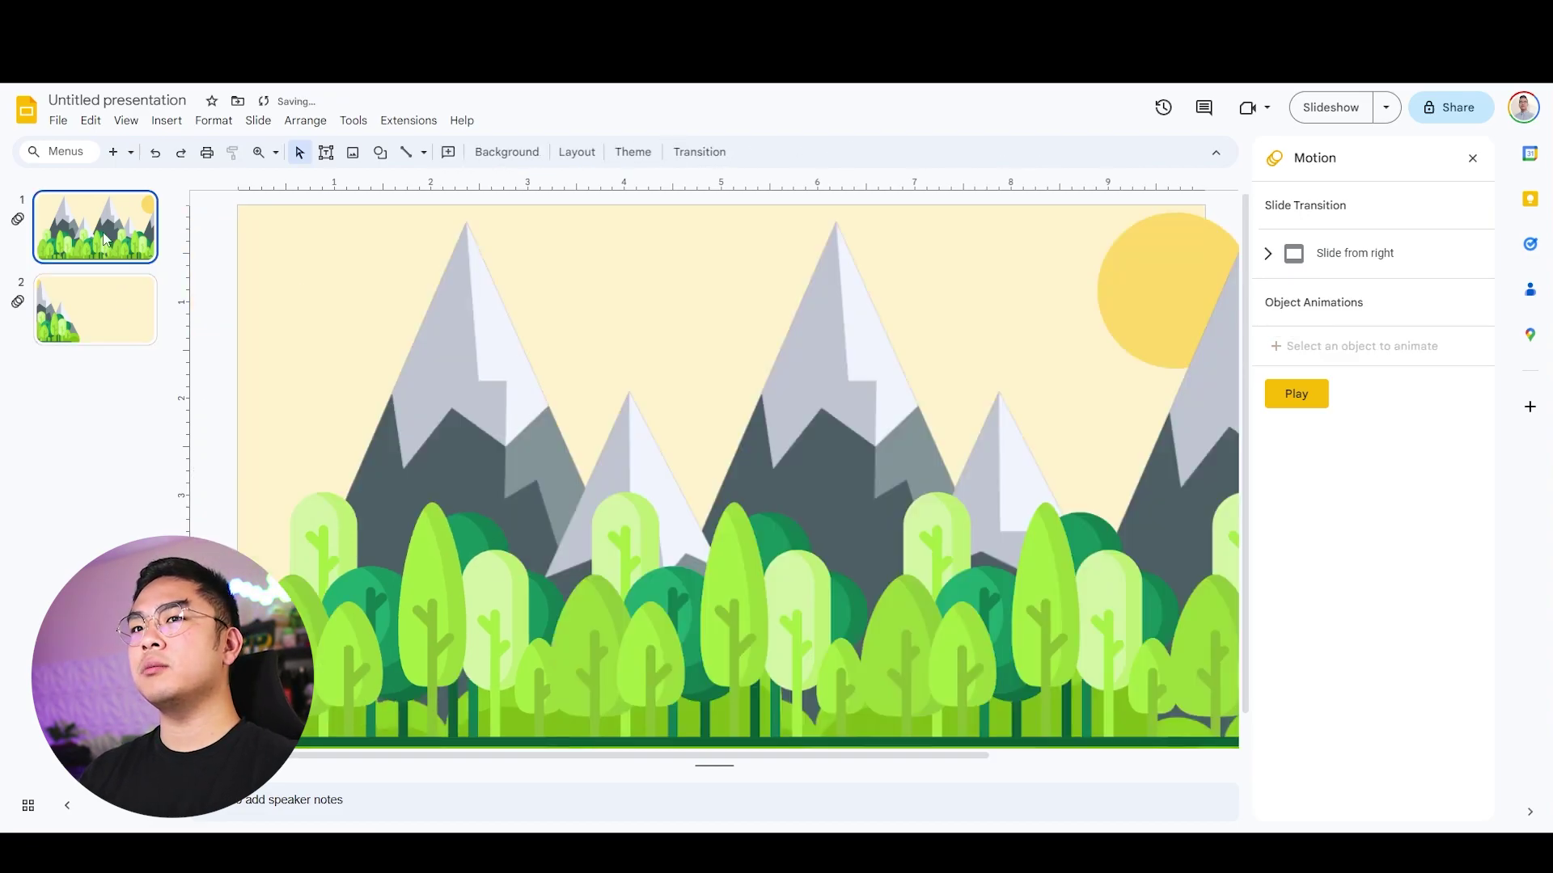
left_click(94, 305)
left_click(84, 242)
left_click(74, 312)
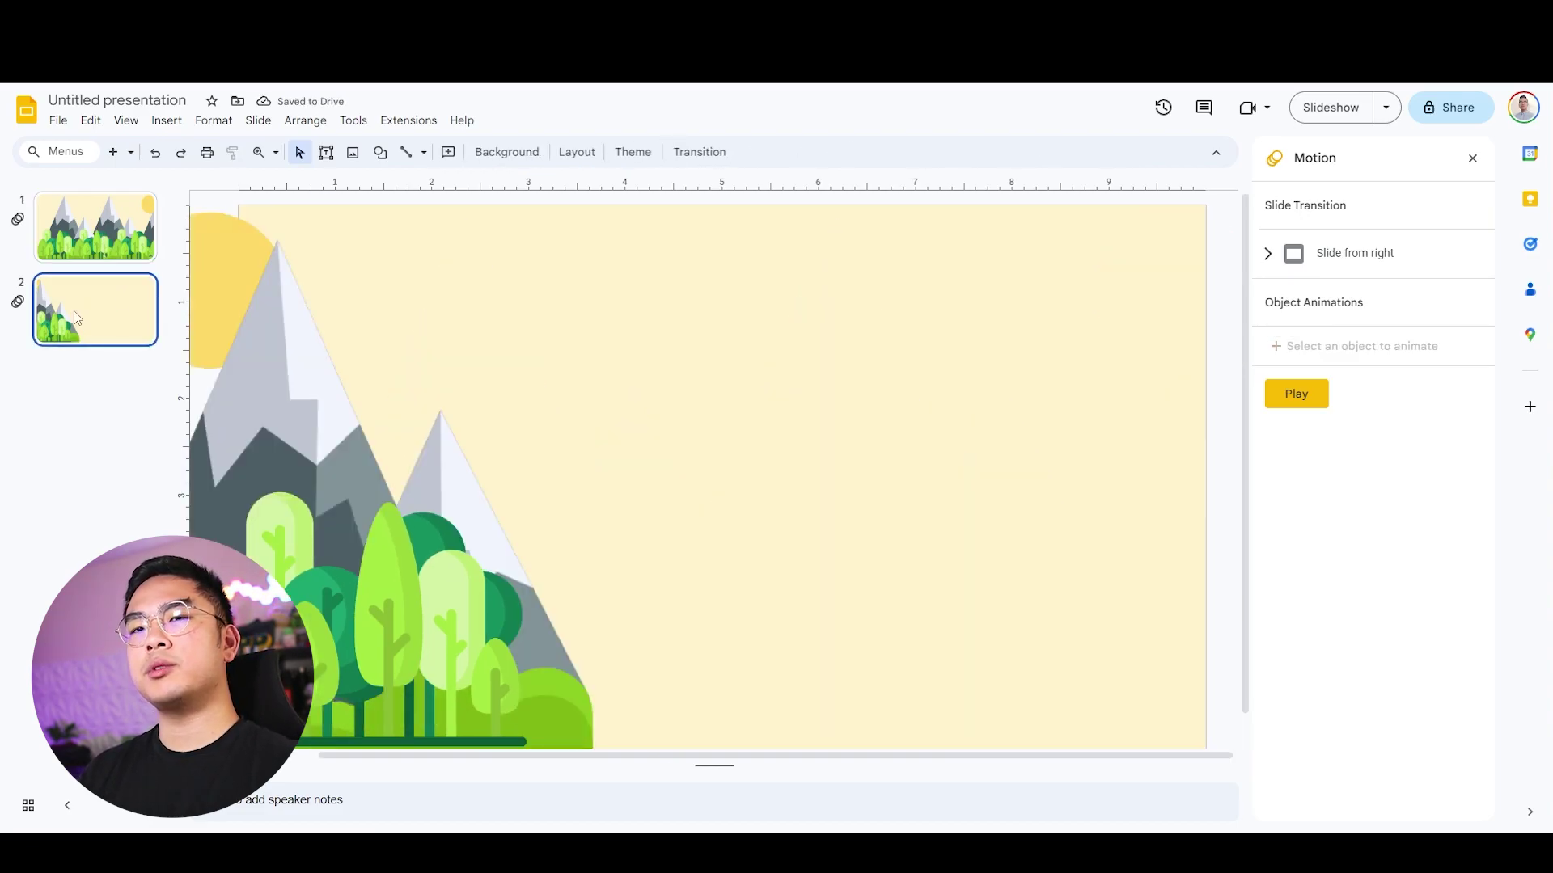
Duplicate the mountain image on the second slide and place two copies side by side to continue the range across the slide.
left_click(366, 450)
key("ctrl+d")
left_click_drag(558, 540, 1096, 655)
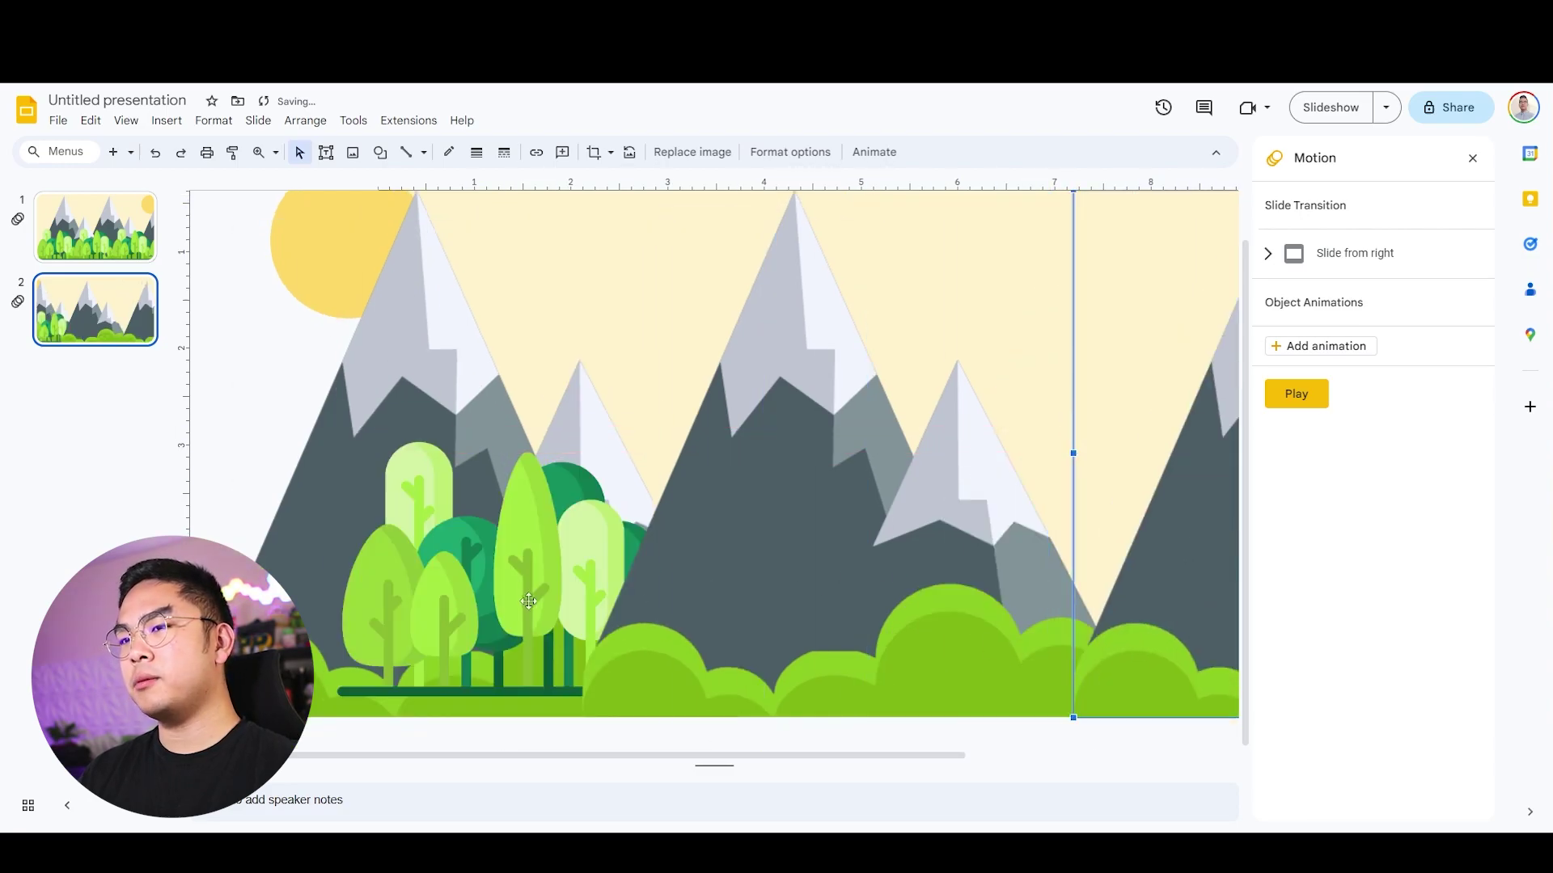
Bring the second slide's trees to the front and place two duplicates in a row to continue the forest across the slide.
left_click(533, 595)
right_click(558, 597)
mouse_move(643, 475)
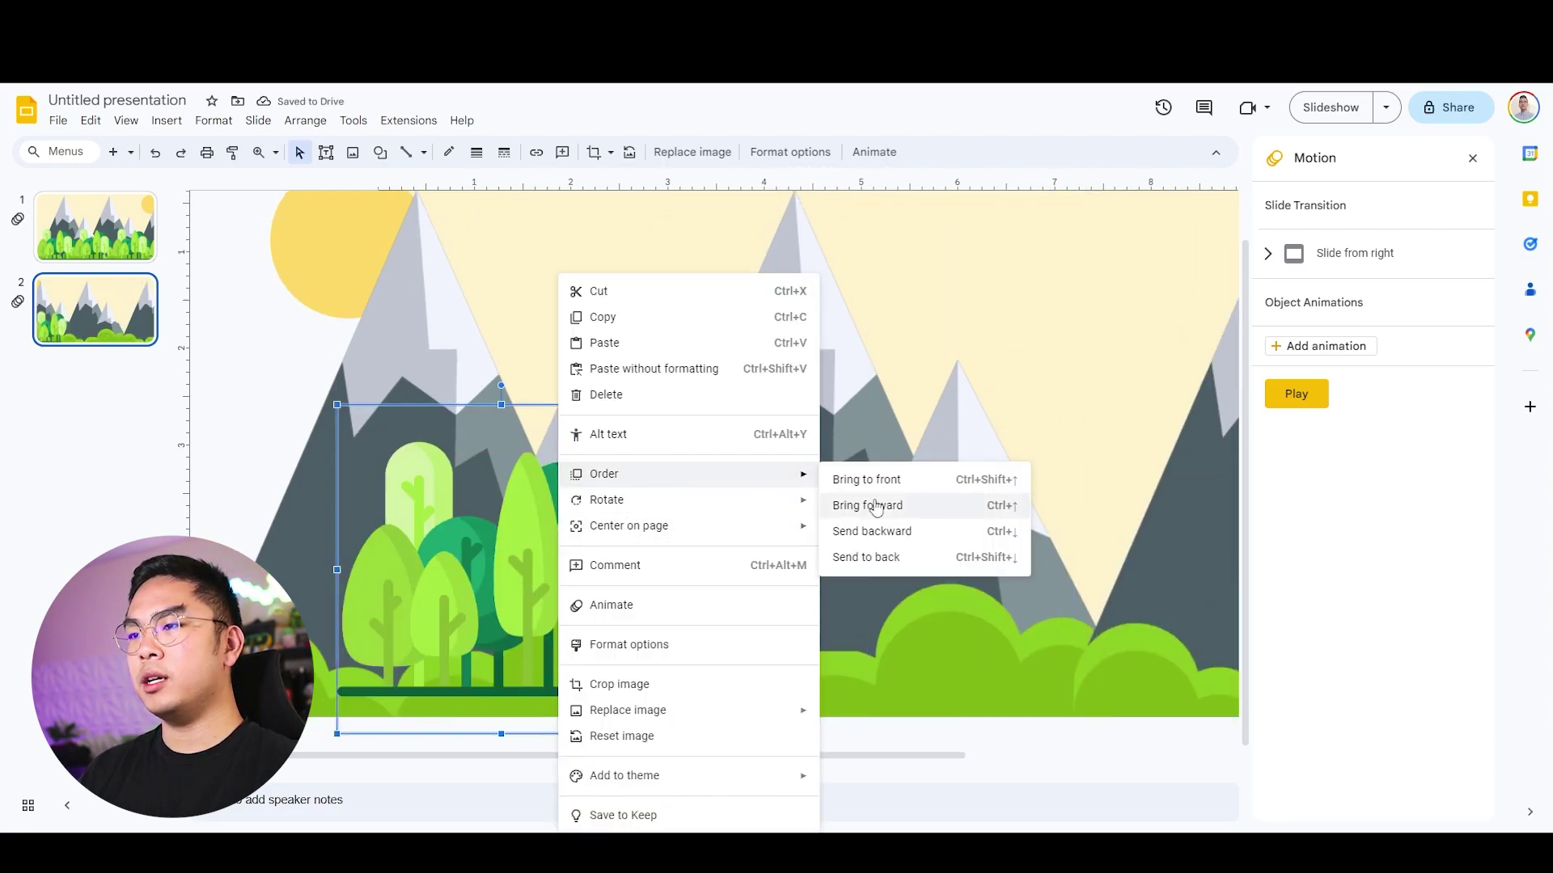
left_click(867, 480)
key("ctrl+d")
left_click_drag(513, 649, 807, 631)
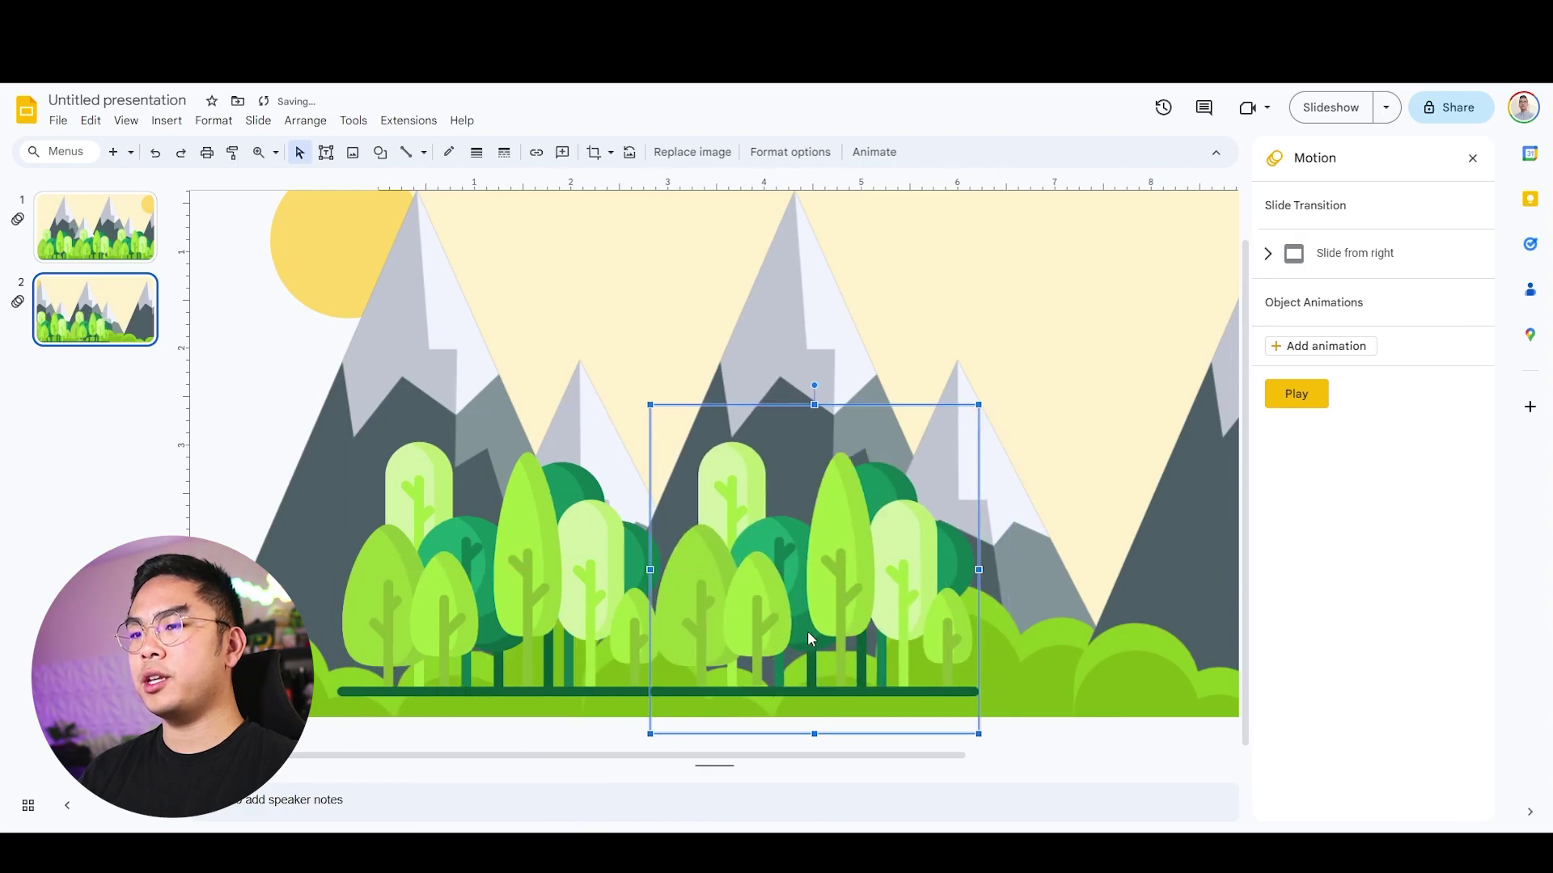
key("ctrl+v")
left_click_drag(517, 634, 1067, 604)
Crop the second slide's first mountain image so that it ends flush with the slide's left edge.
left_click(274, 221)
scroll(274, 220, "up", 1)
left_click(416, 389)
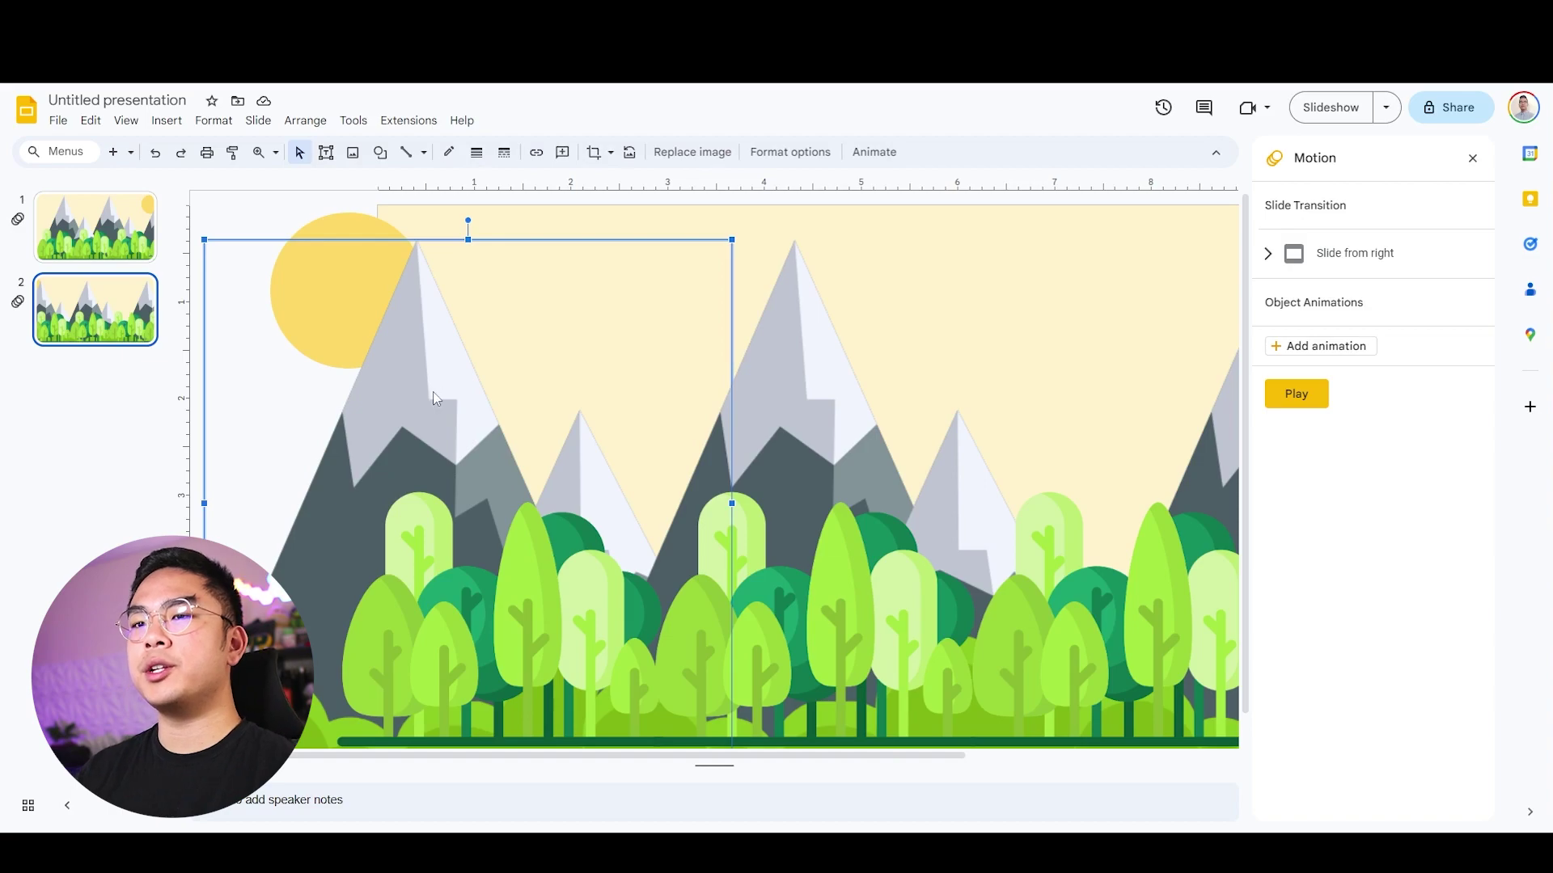
left_click(594, 152)
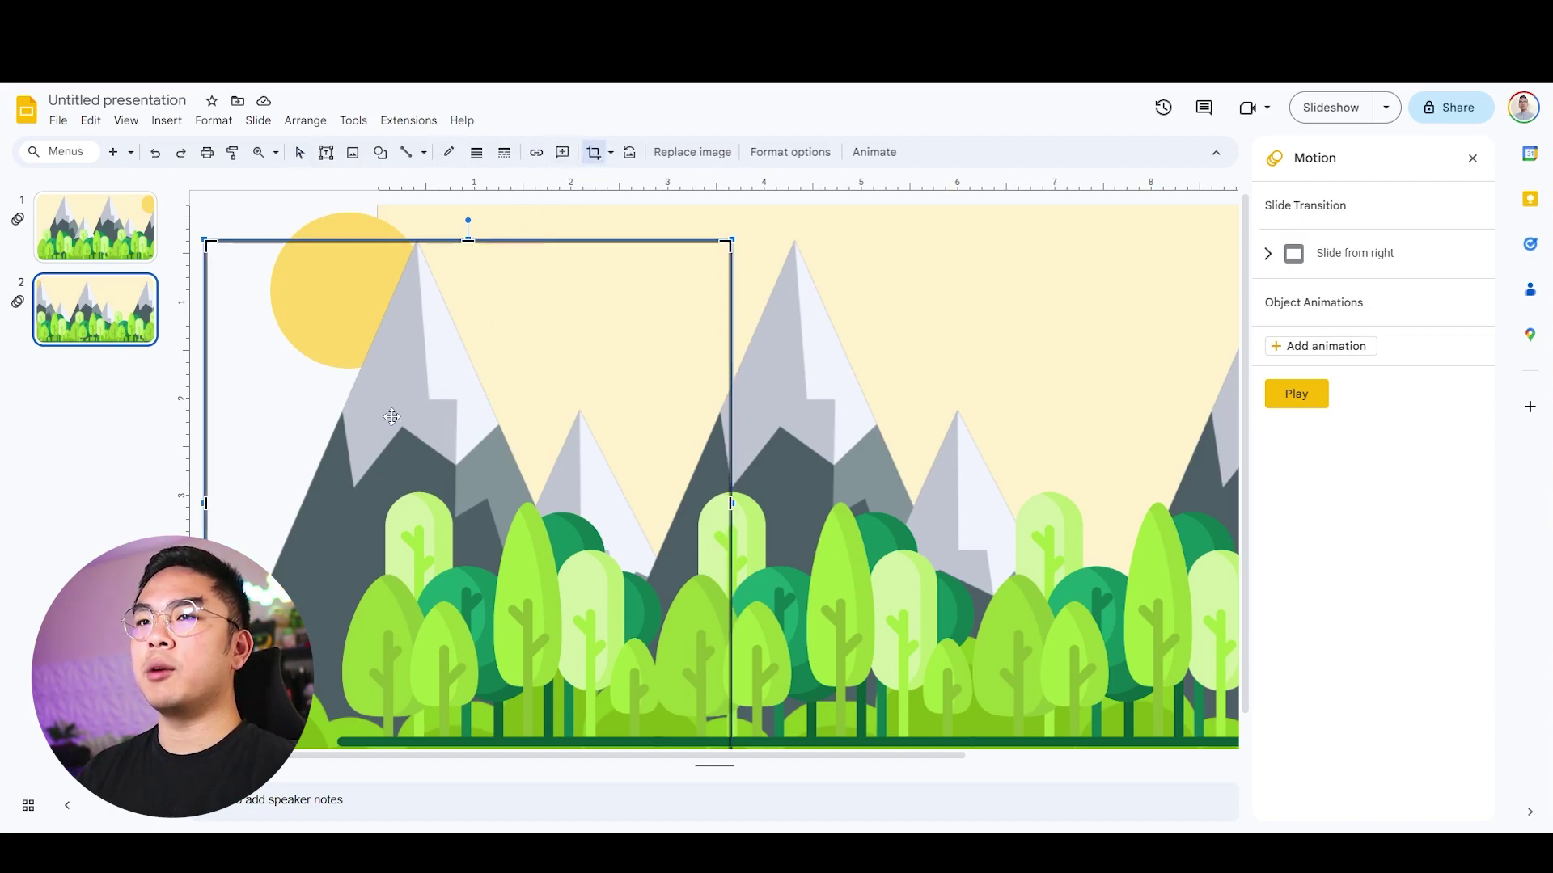
left_click_drag(207, 518, 378, 505)
key("Return")
Crop the second slide's first tree group flush with the slide's left edge.
left_click(441, 558)
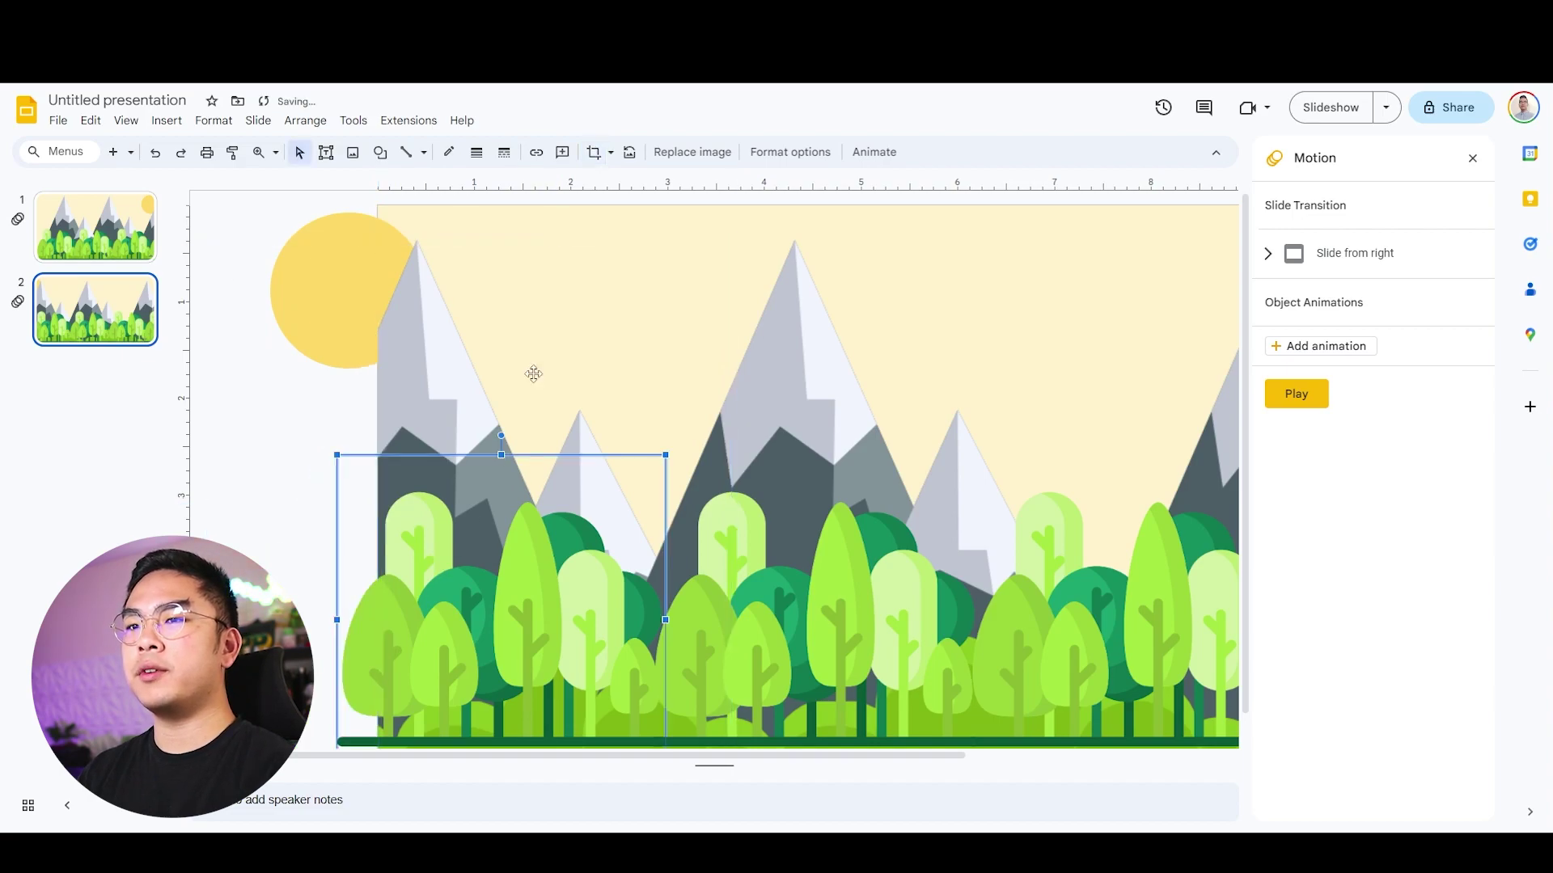
left_click(595, 152)
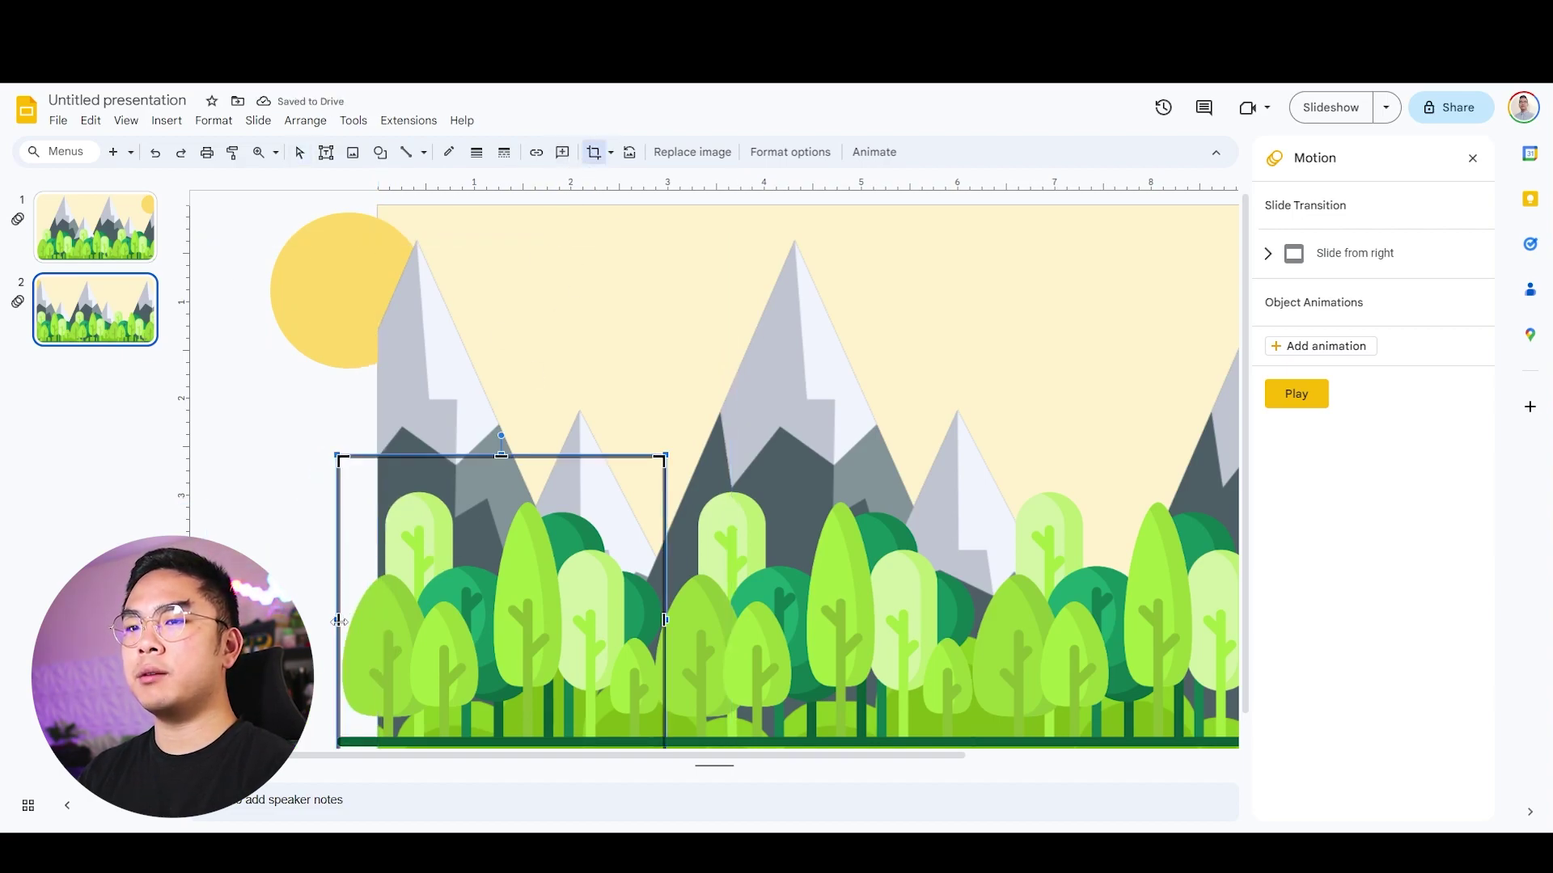
left_click_drag(339, 621, 378, 620)
left_click(310, 561)
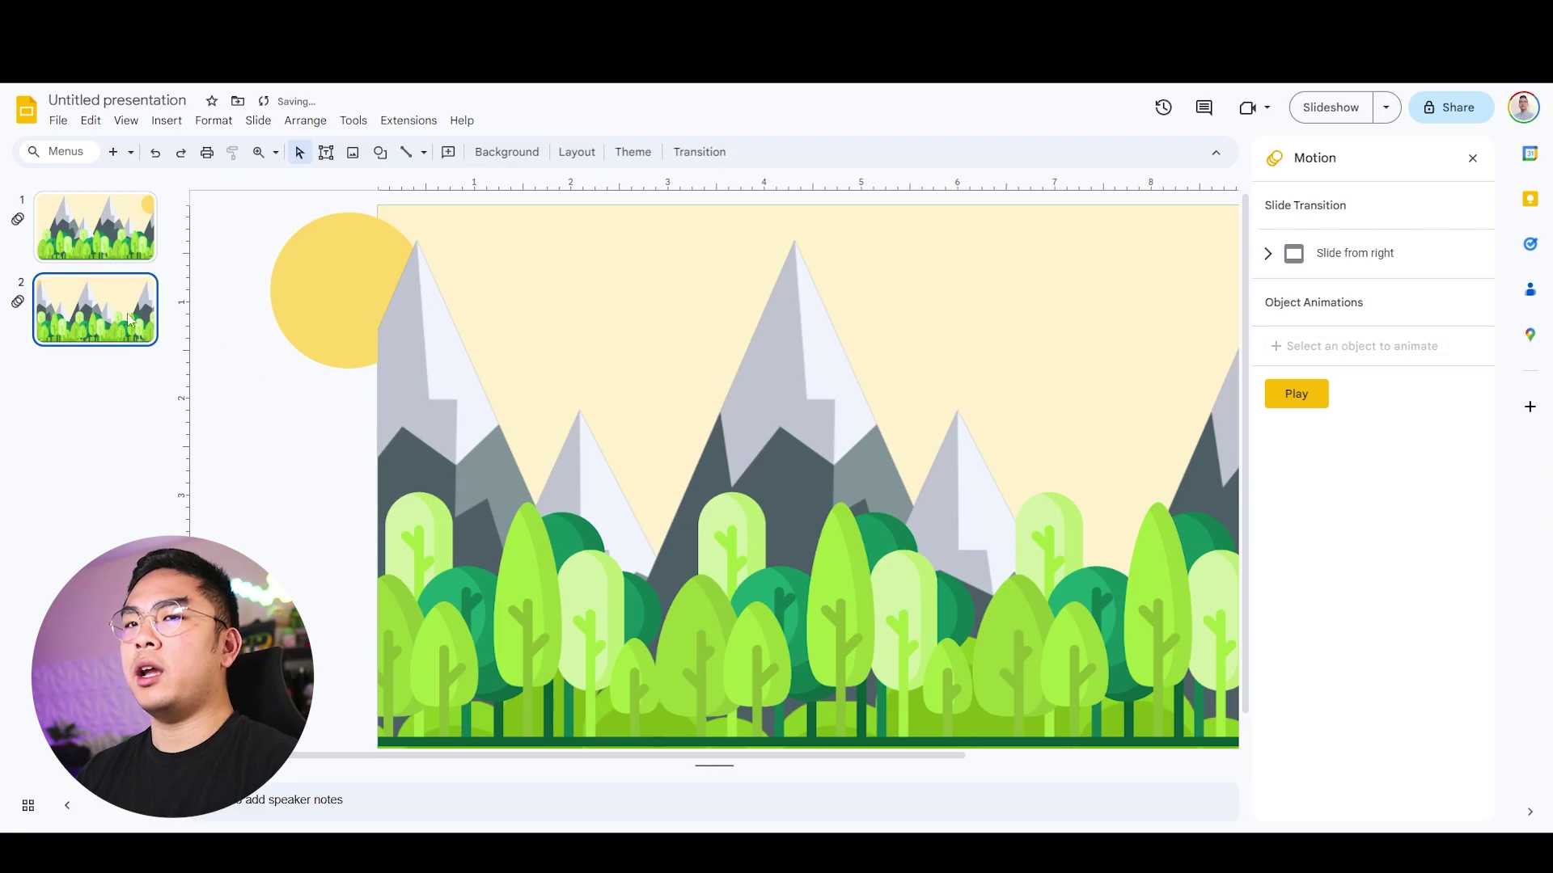
Crop the mountain overhanging the first slide so that it ends at the slide's right edge.
left_click(121, 237)
left_click_drag(837, 756, 1083, 769)
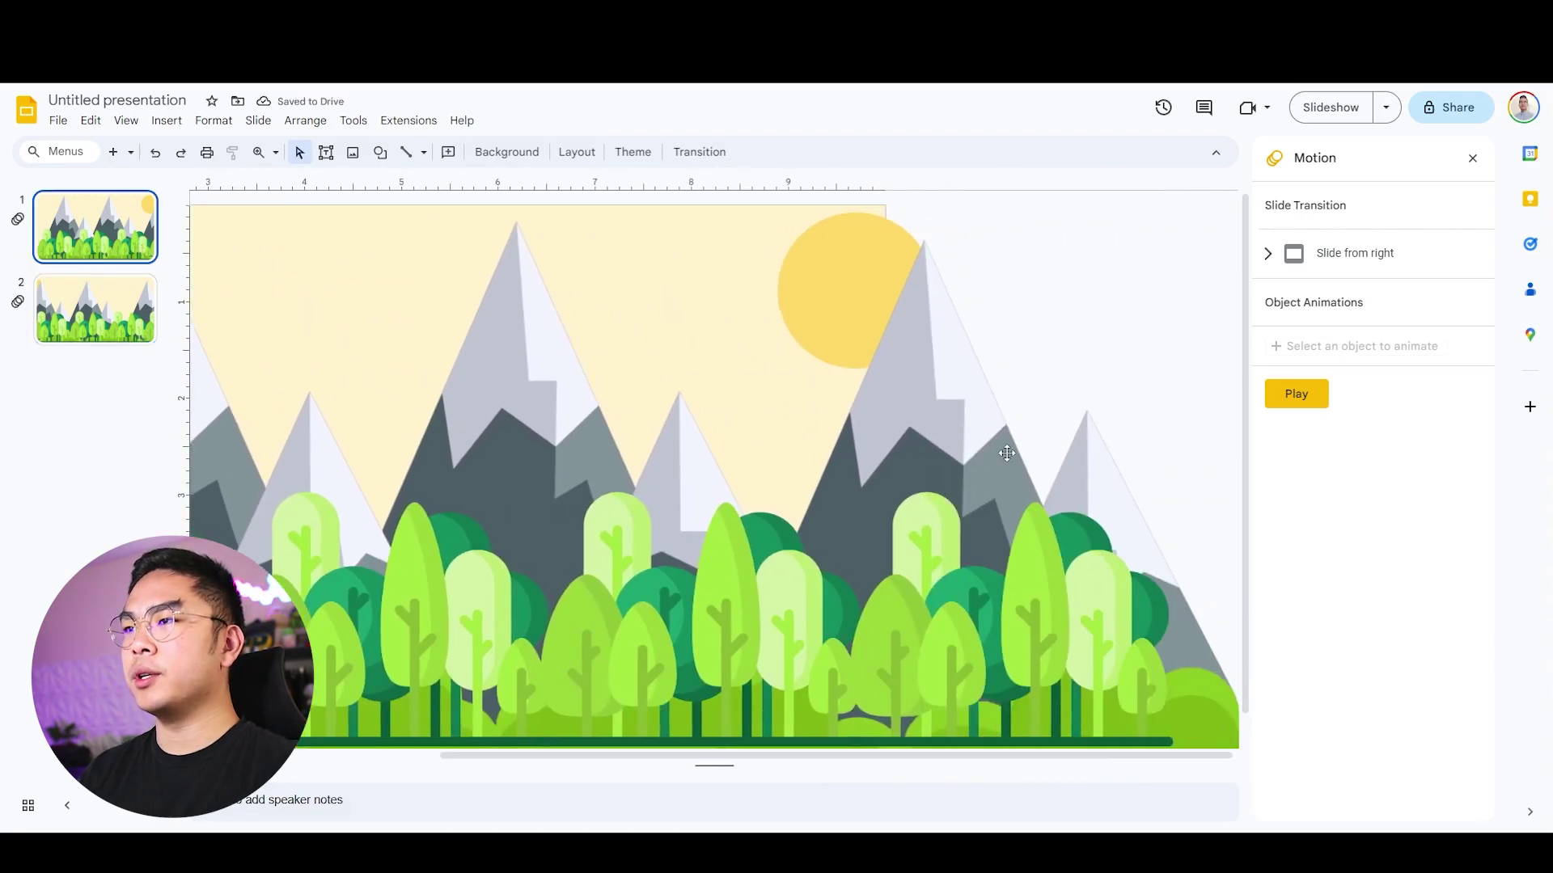
left_click(886, 366)
left_click(592, 152)
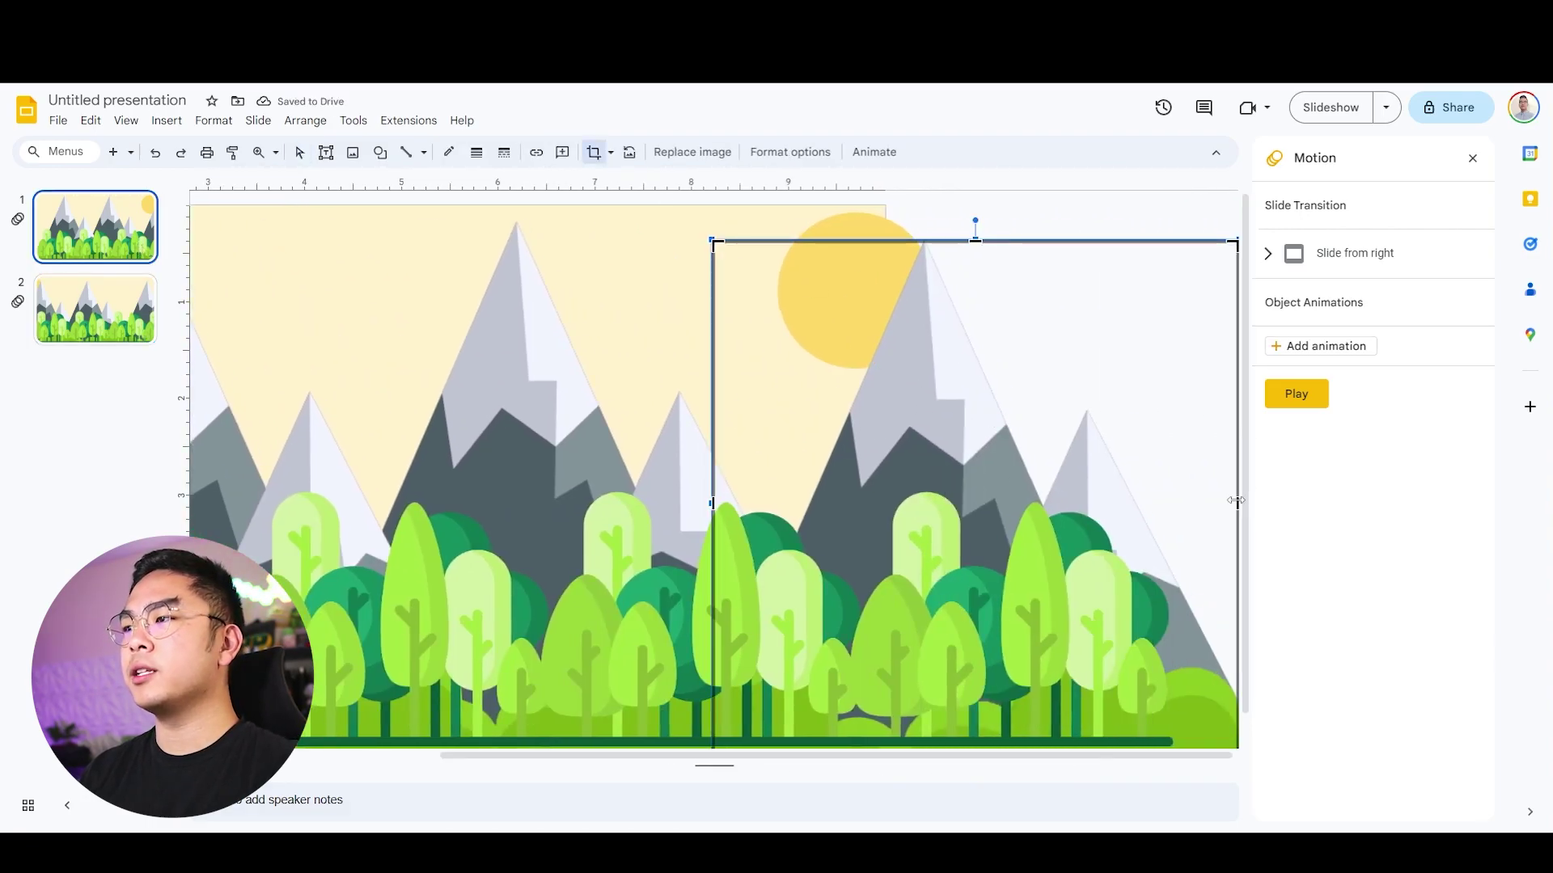
left_click_drag(1237, 503, 891, 505)
Crop the overhanging trees on the first slide back to the slide's right edge.
left_click(1031, 611)
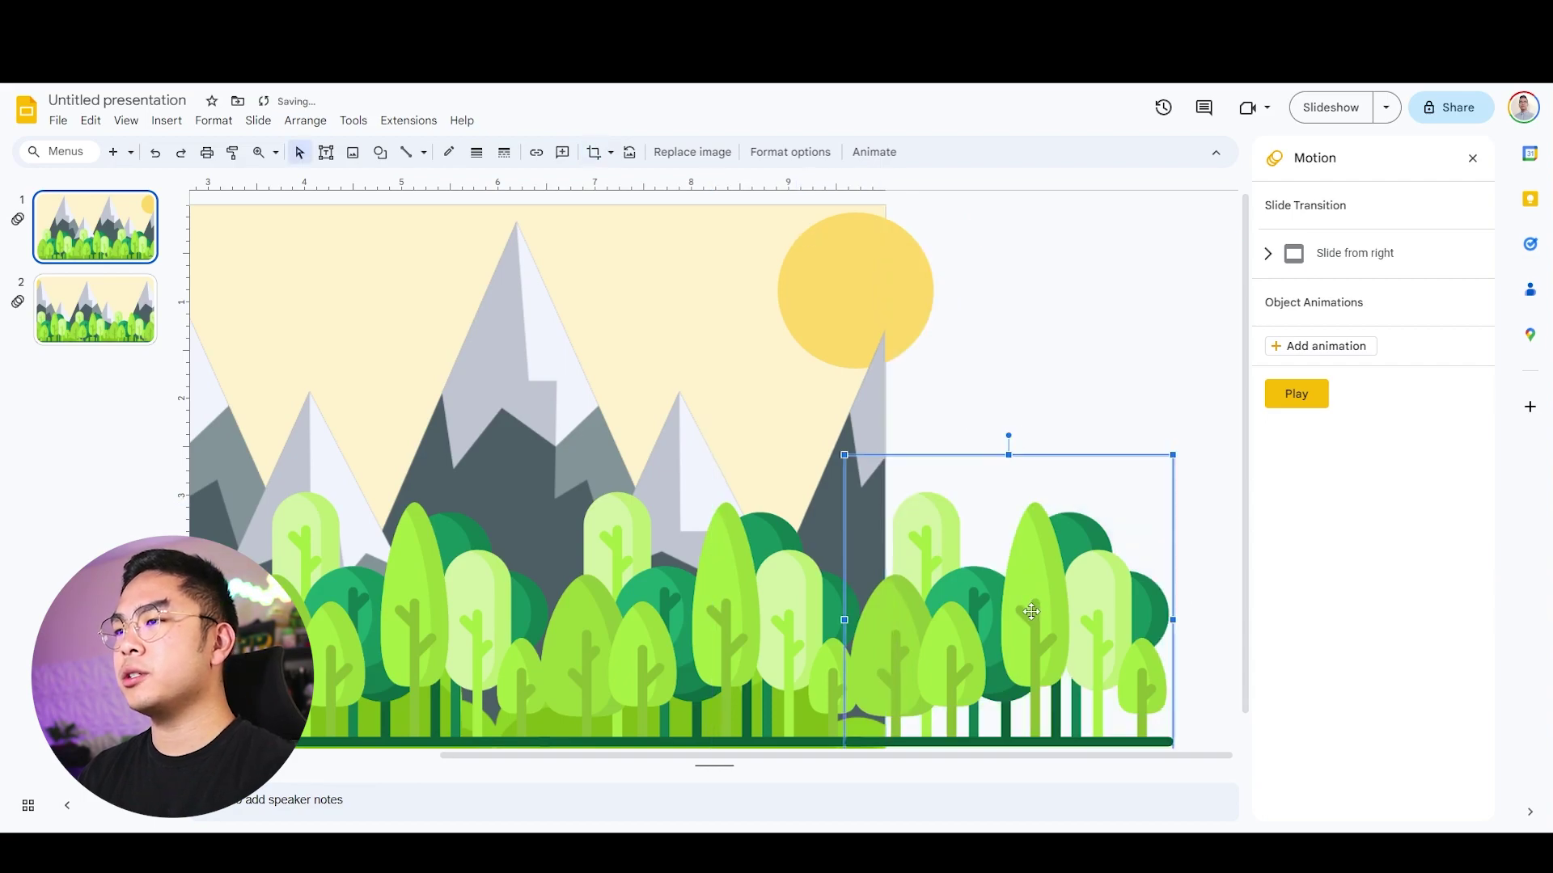
left_click(601, 153)
left_click_drag(1173, 631, 885, 631)
left_click(1044, 568)
left_click(1038, 546)
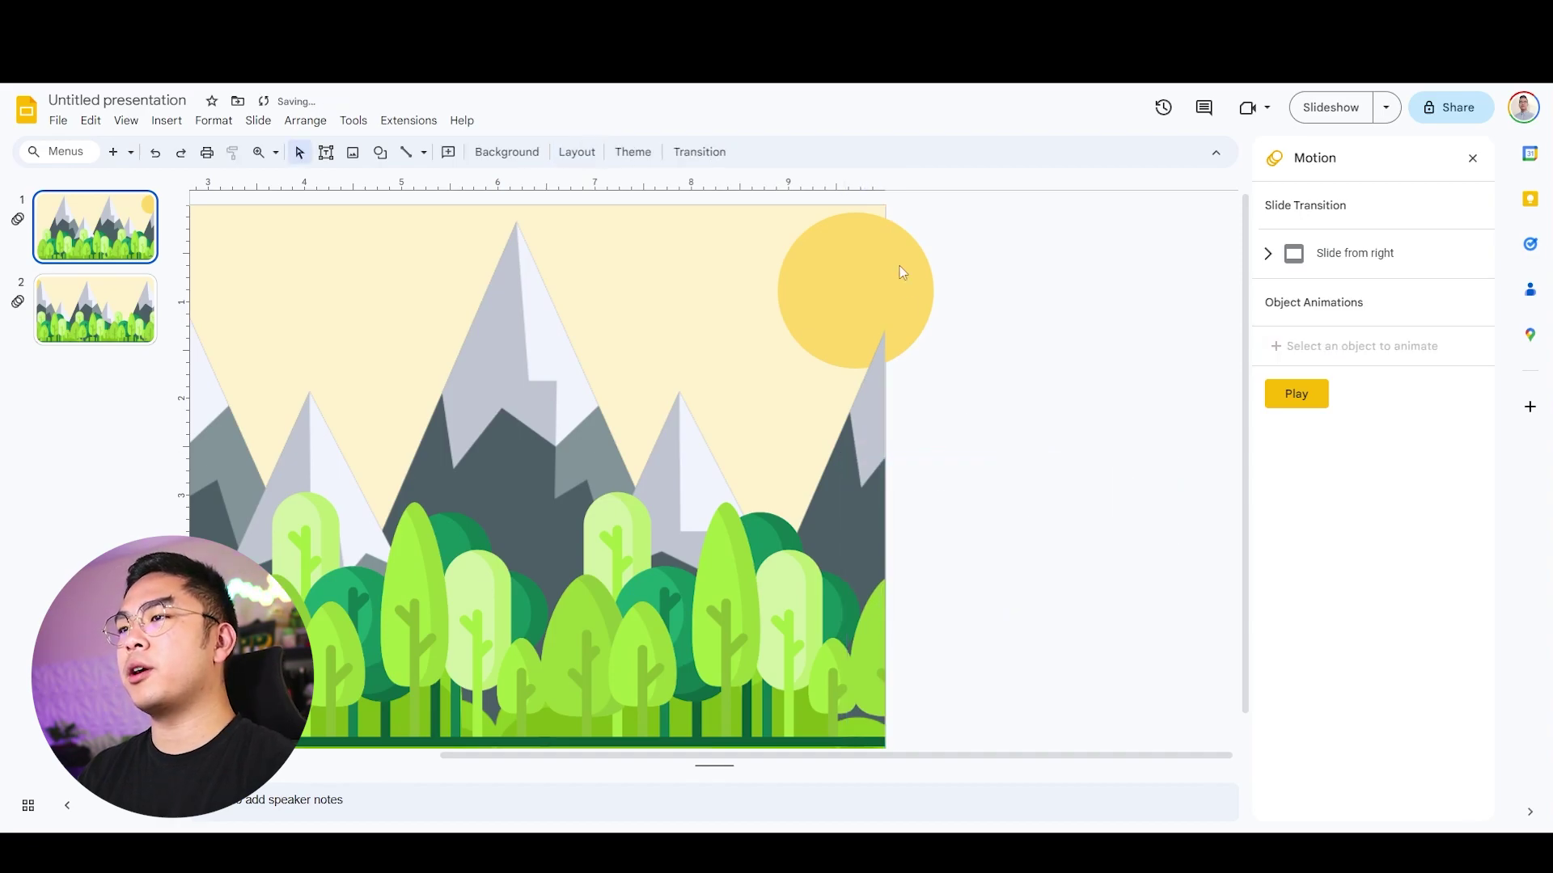
Move the first slide's sun to the upper-left part of the sky.
left_click(900, 274)
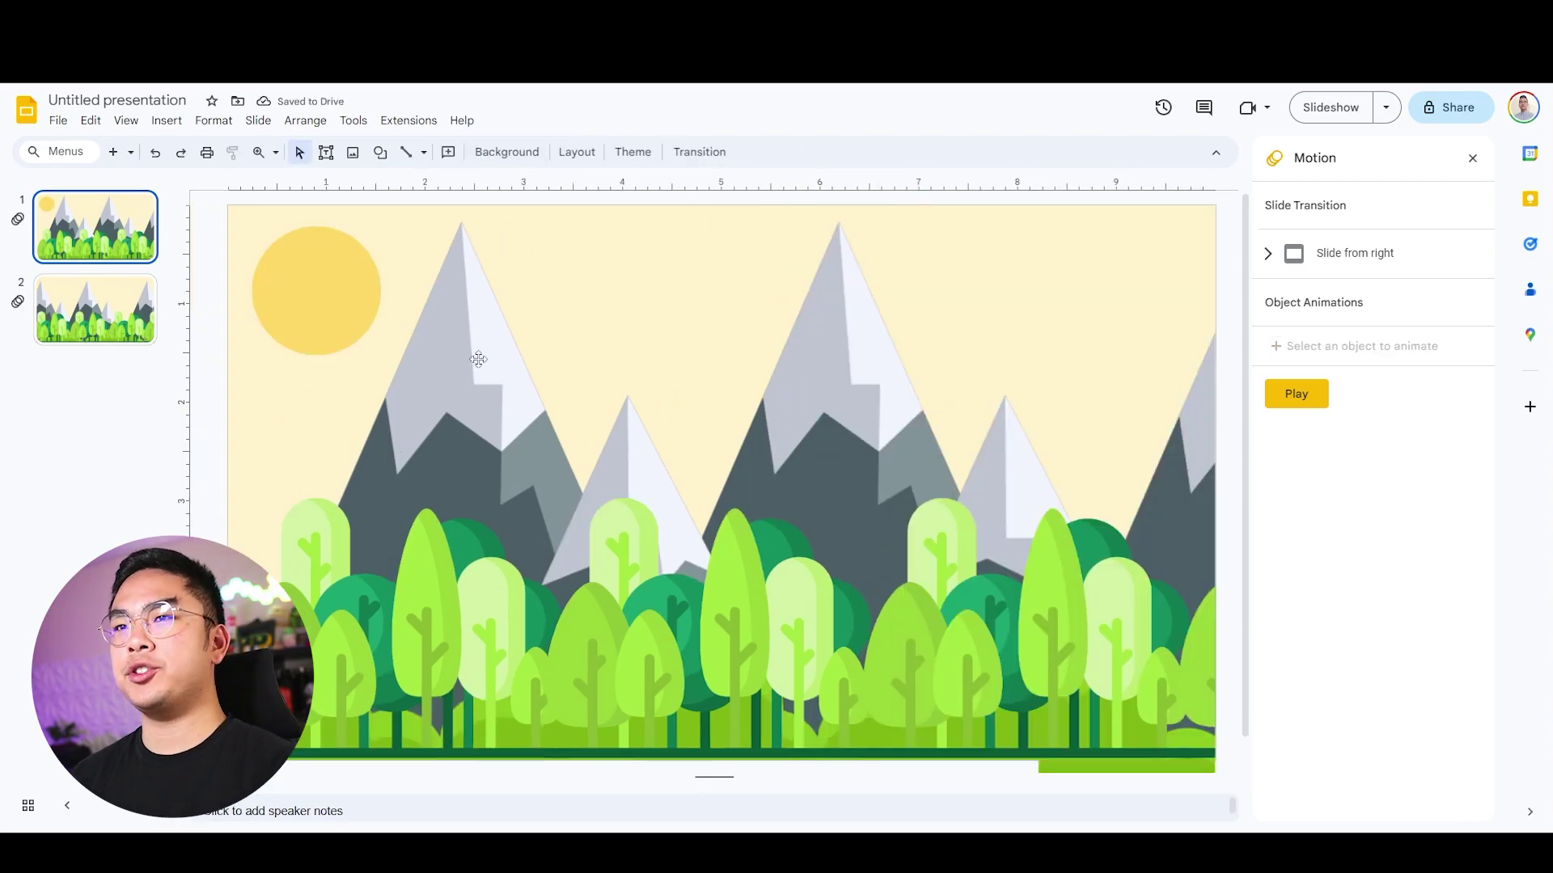
left_click(335, 289)
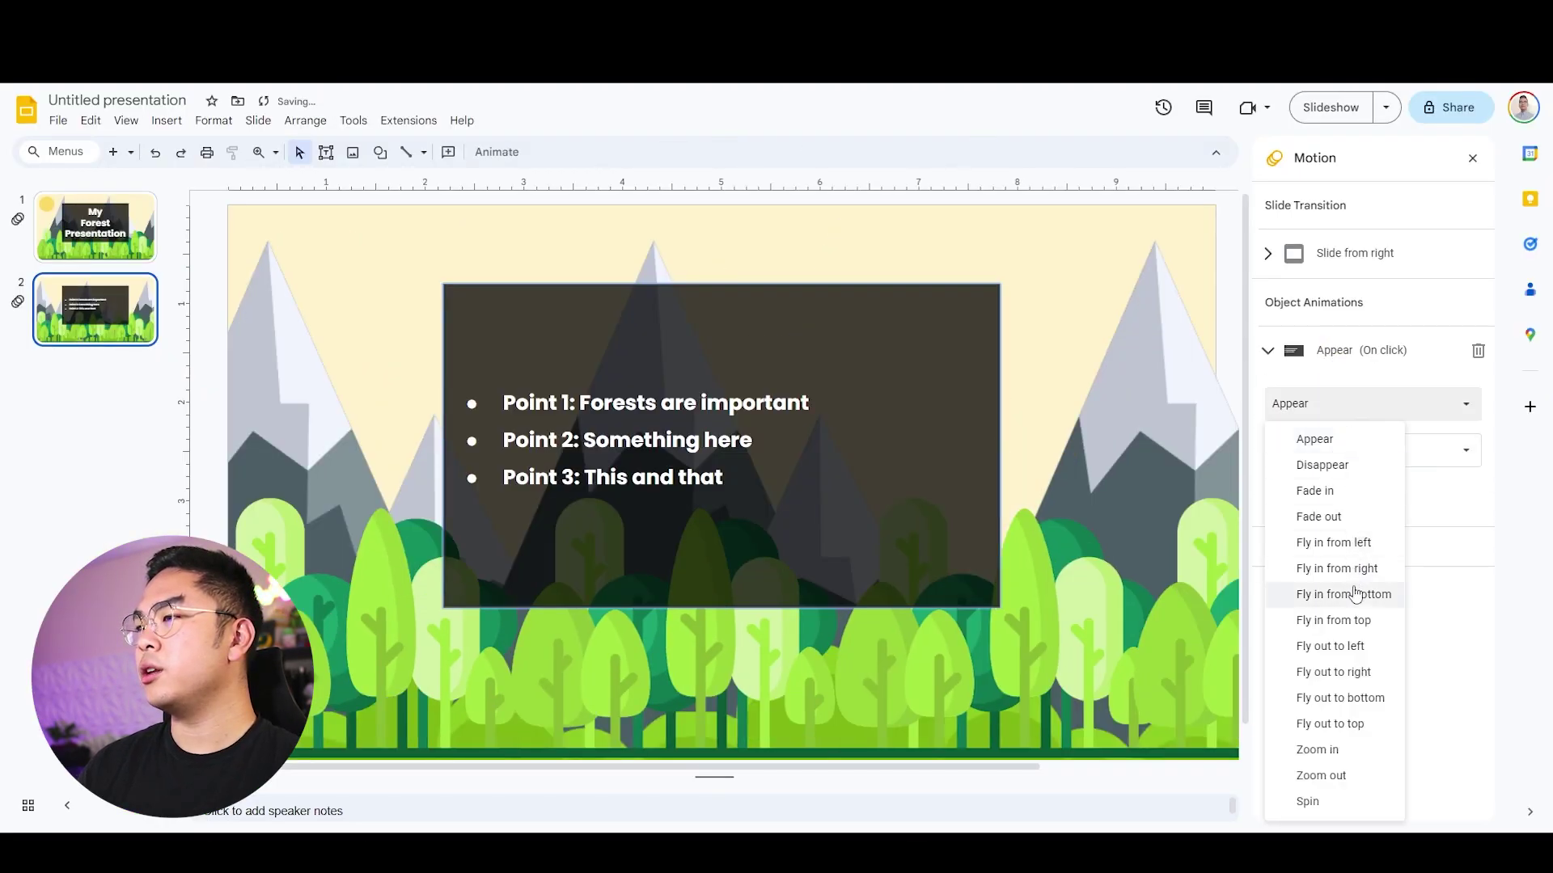
Animate the bulleted text box with Fly in from bottom, near the fast end of the speed range and by paragraph.
left_click(1356, 595)
left_click_drag(1442, 534, 1458, 529)
left_click(1343, 501)
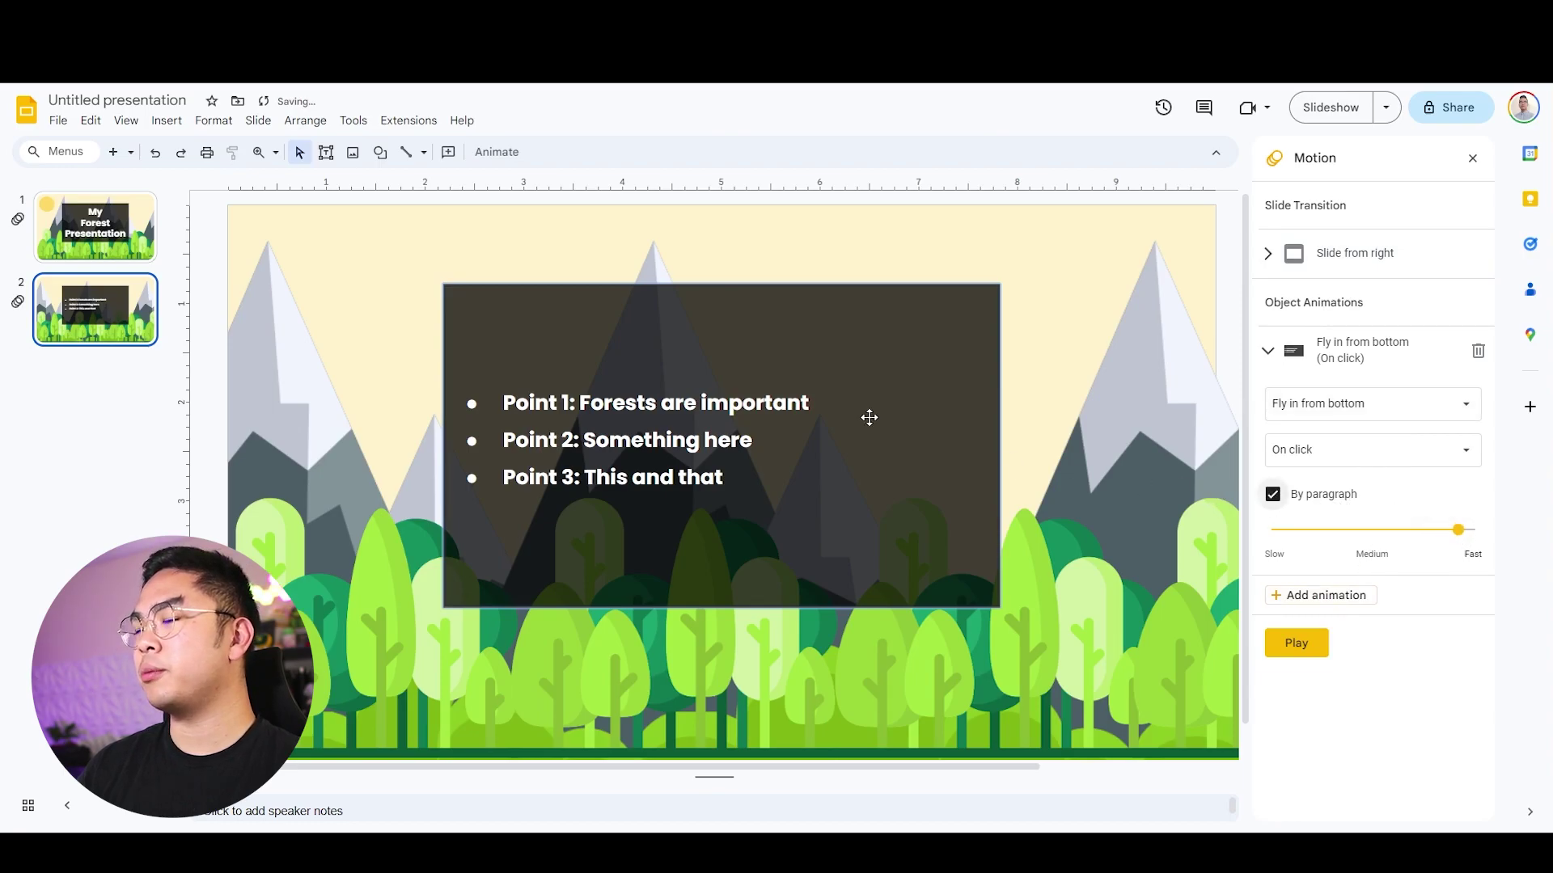
Add another animation to the bulleted text box and preview its slide full screen.
left_click(1295, 597)
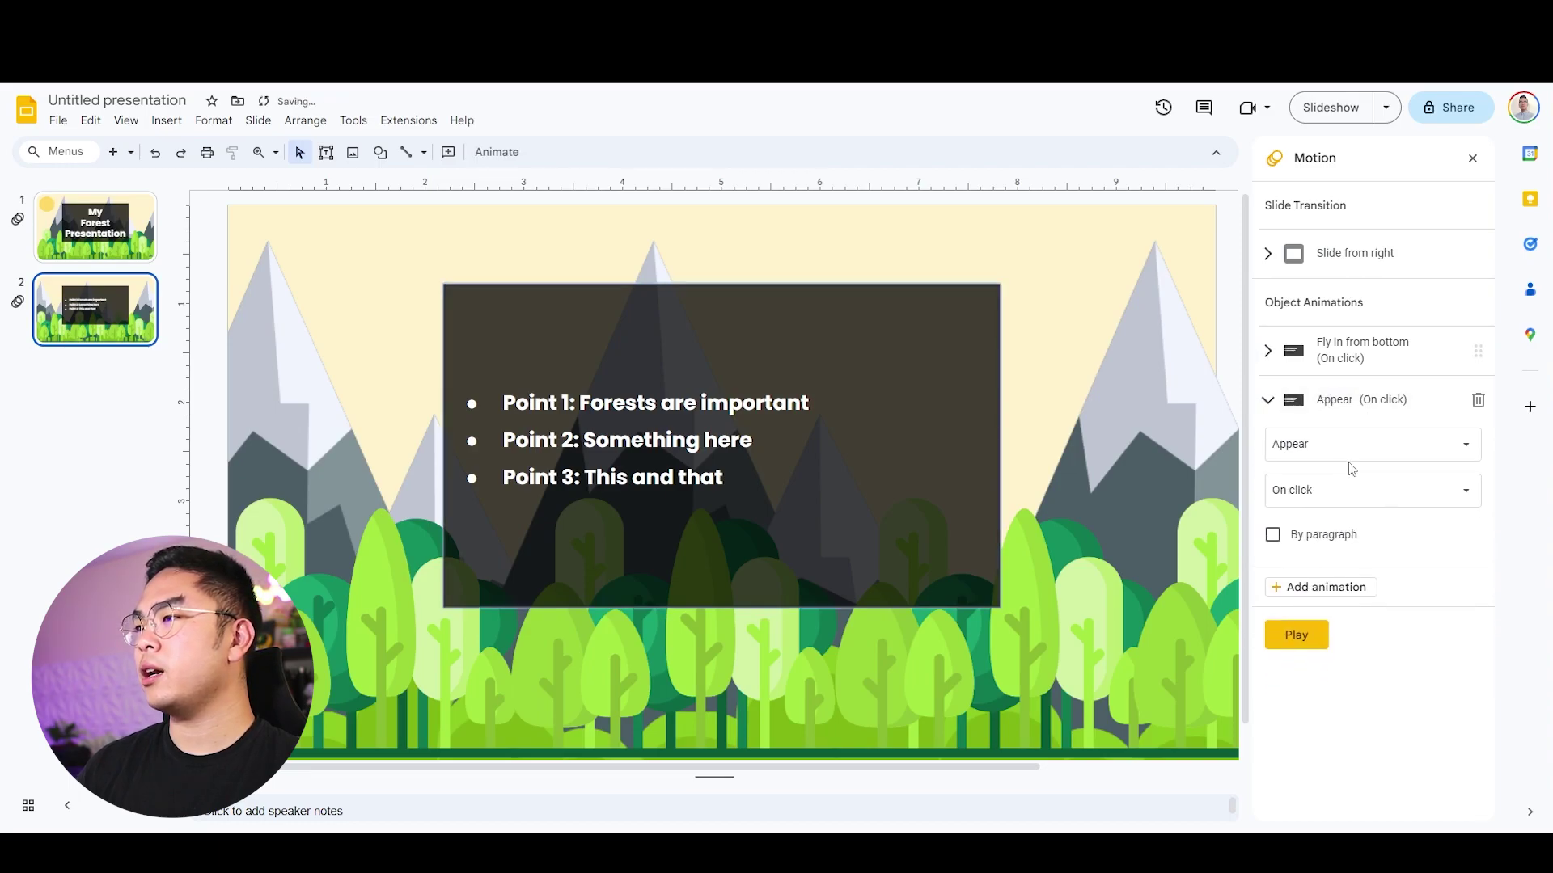
left_click(1348, 454)
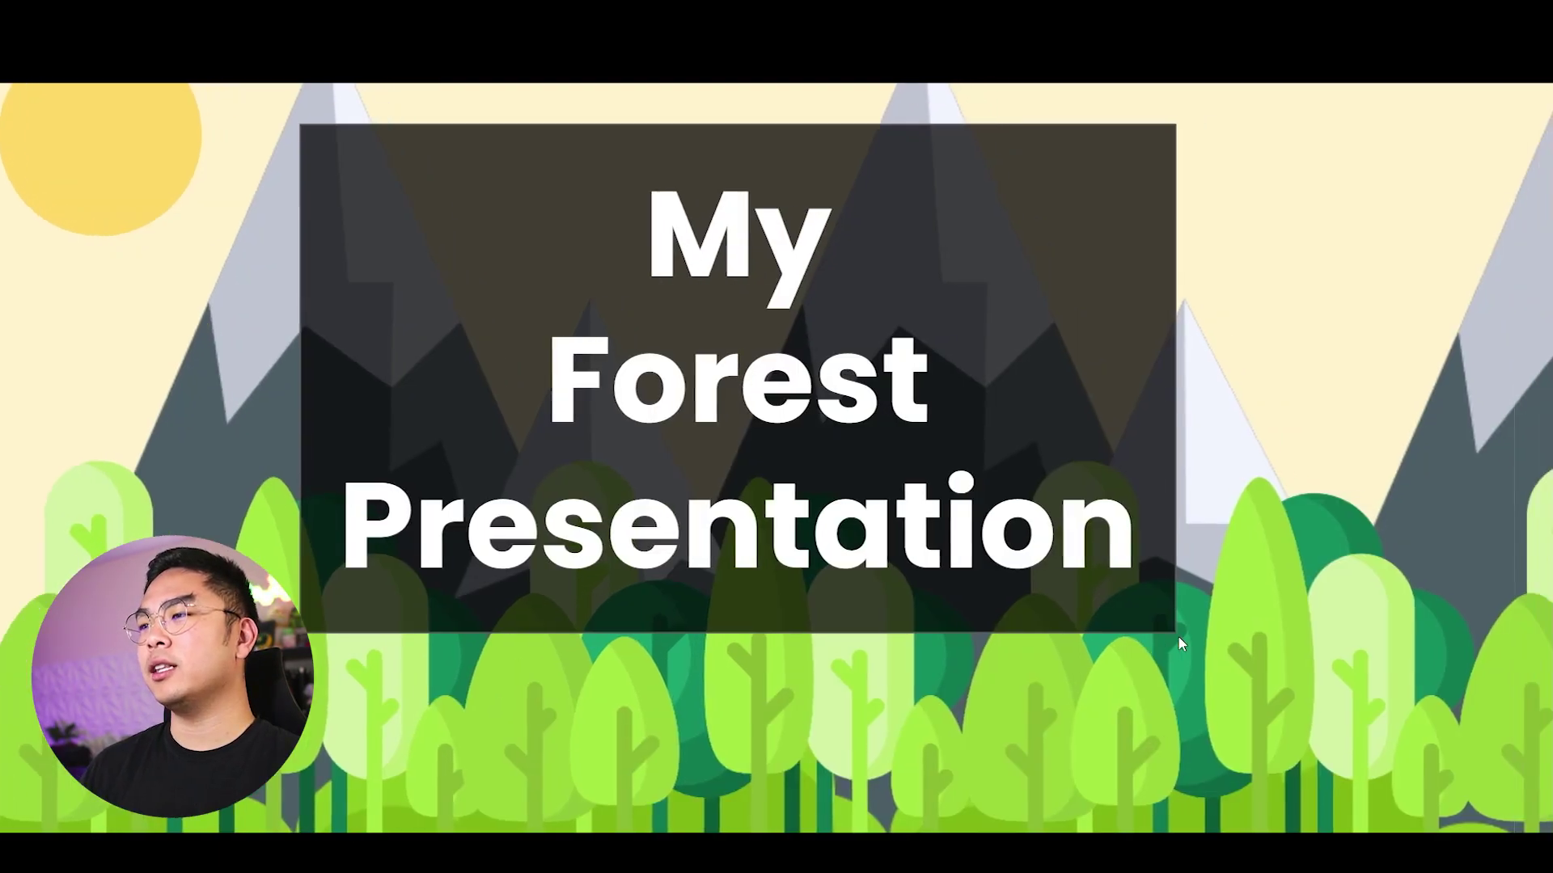
left_click(1177, 636)
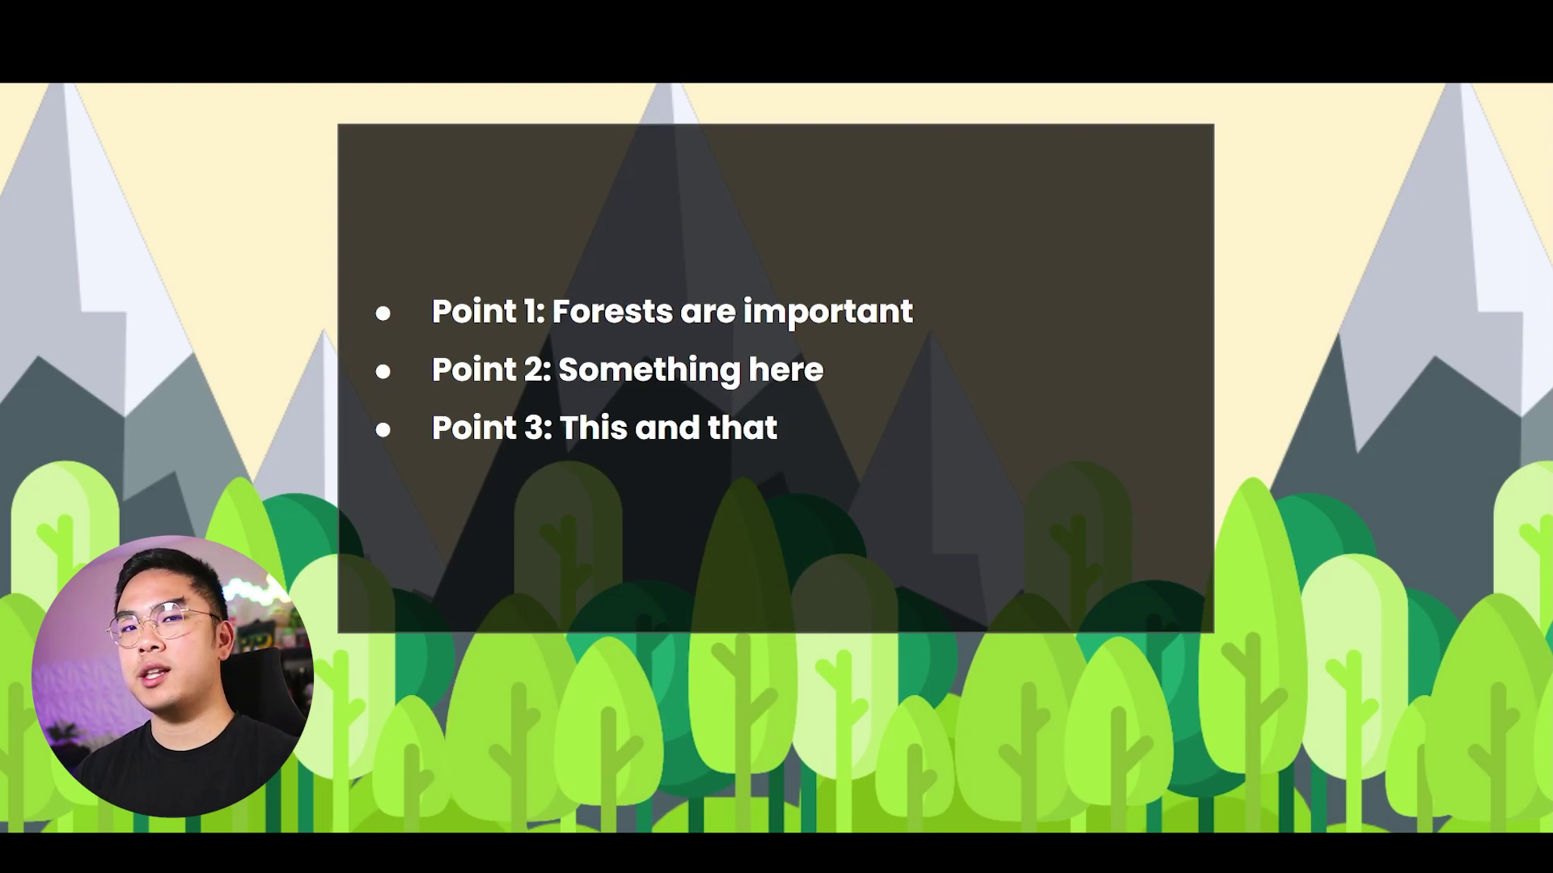
key("Escape")
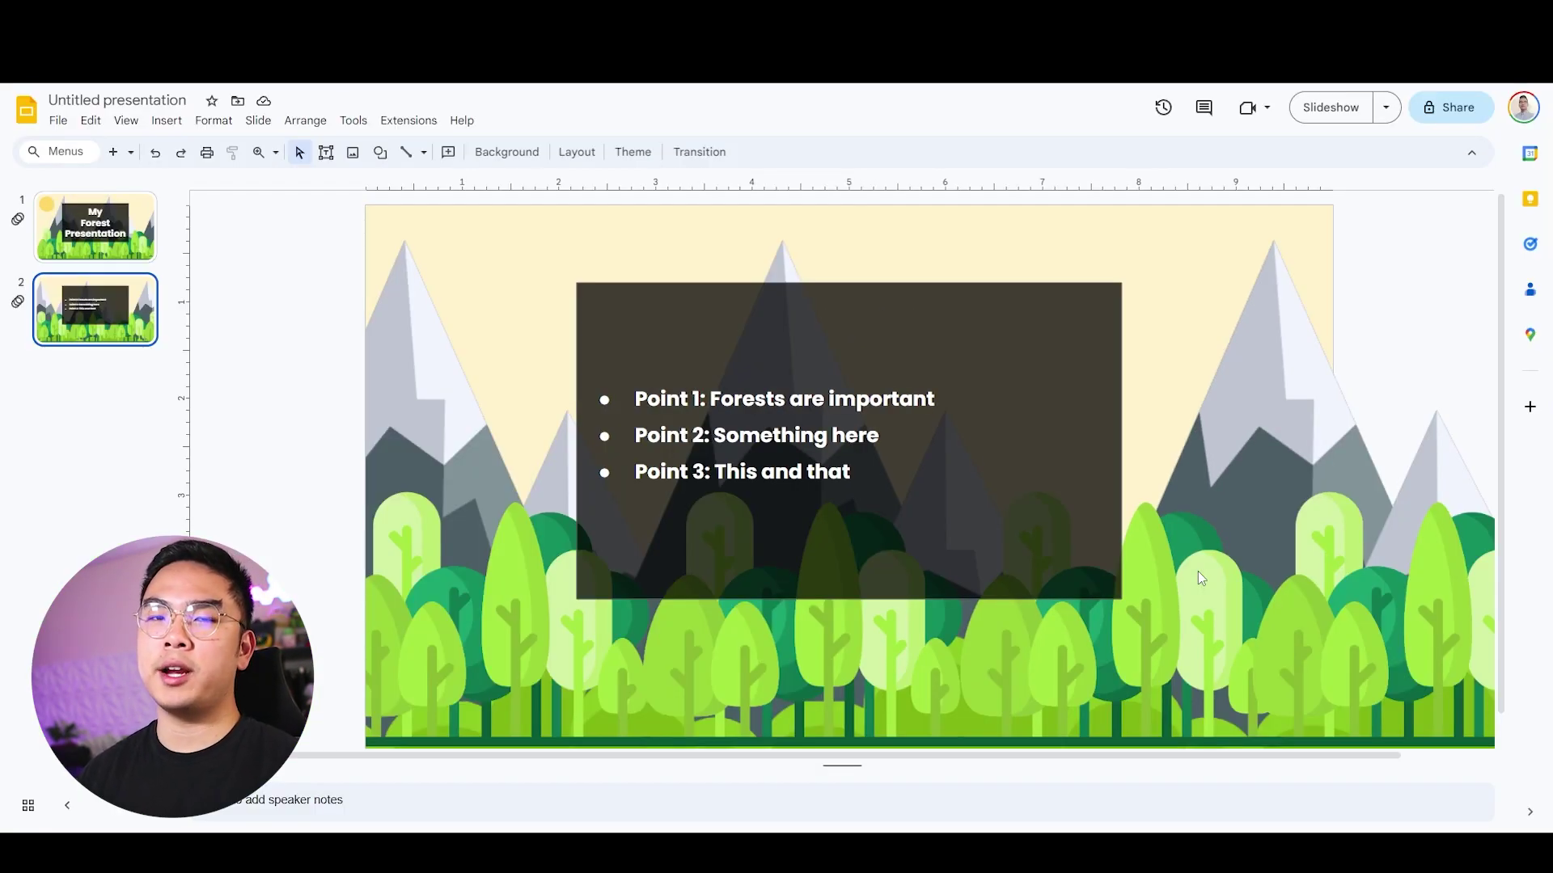